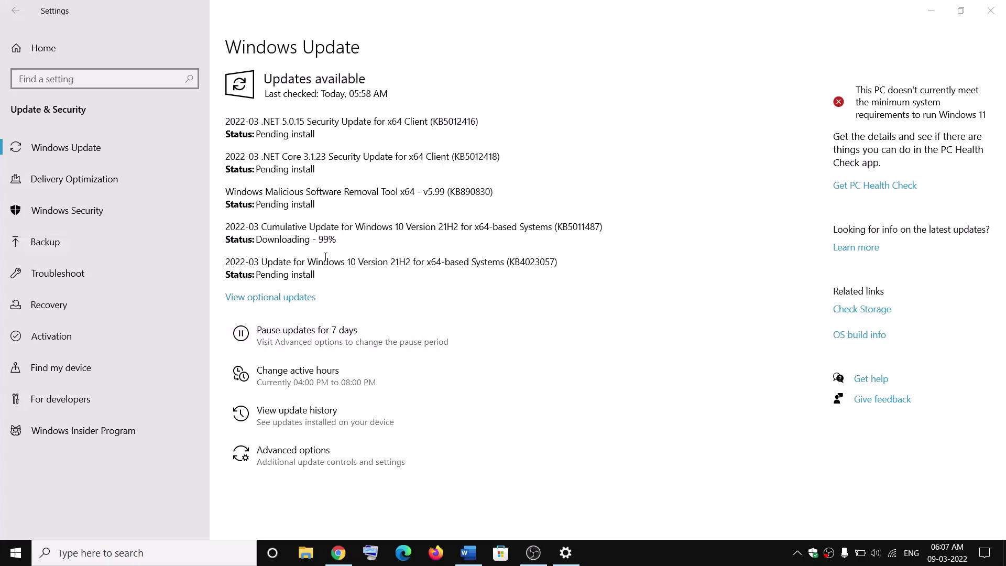
Move the fix-instructions document aside to get back to the Settings window
click(468, 553)
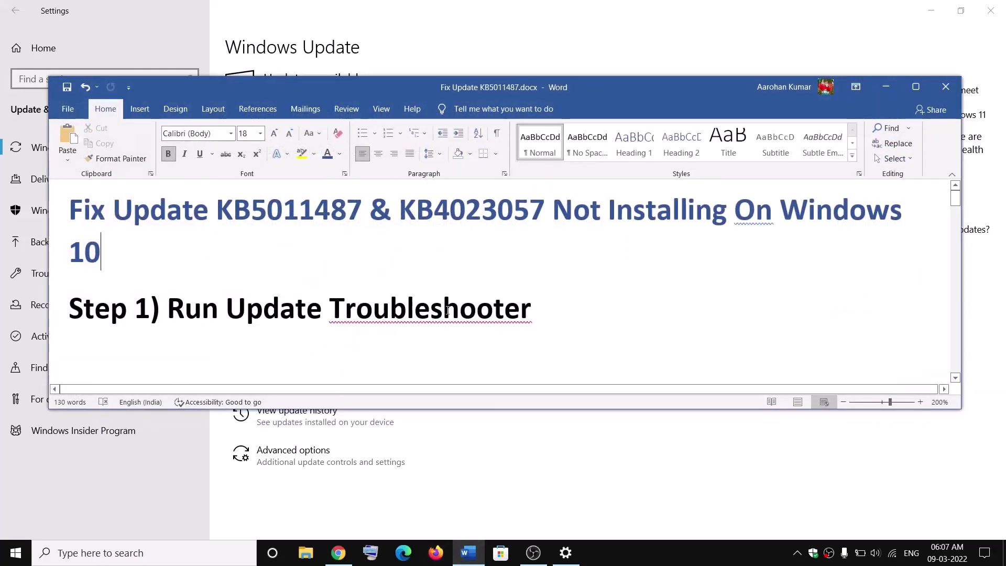
click(885, 88)
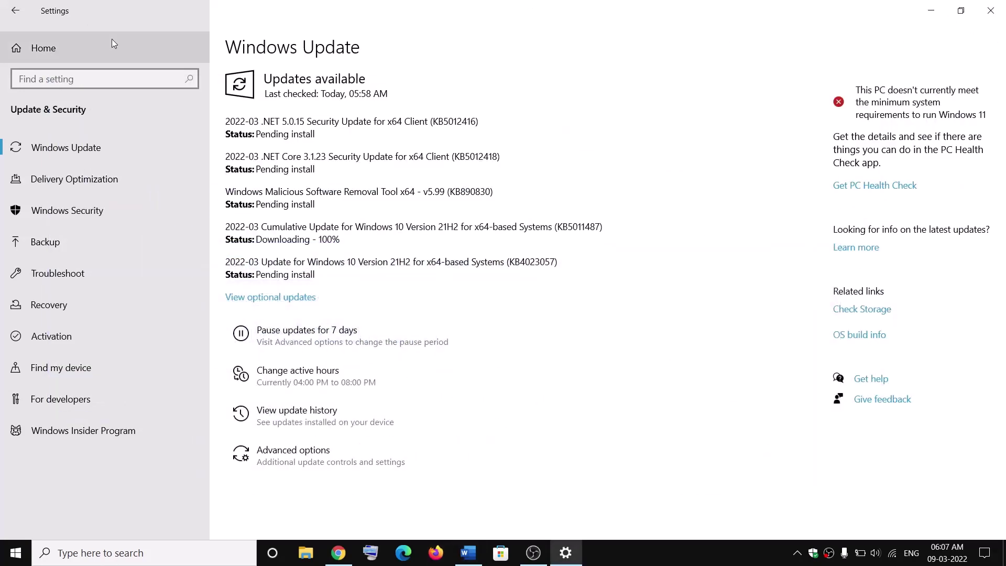
click(16, 560)
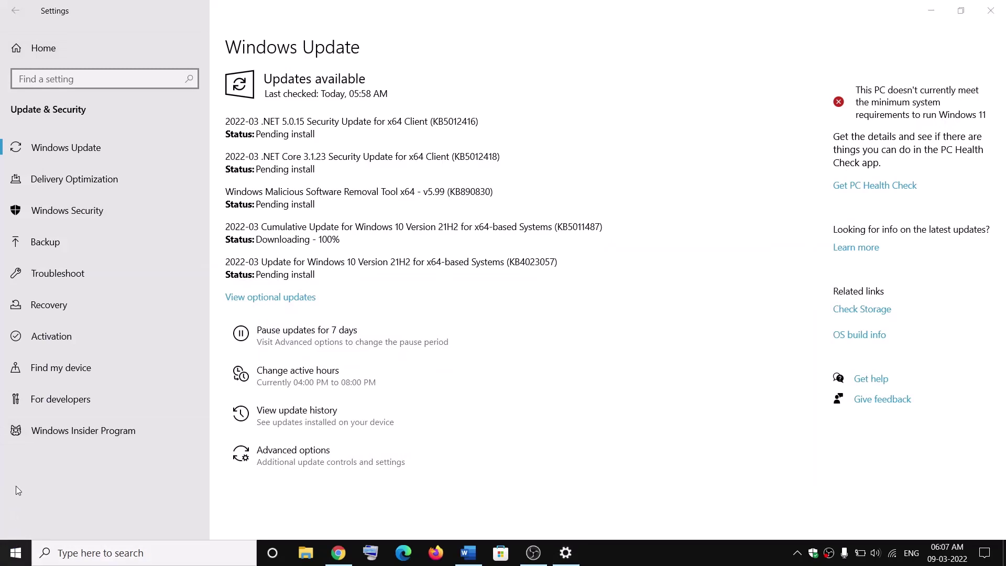
click(21, 490)
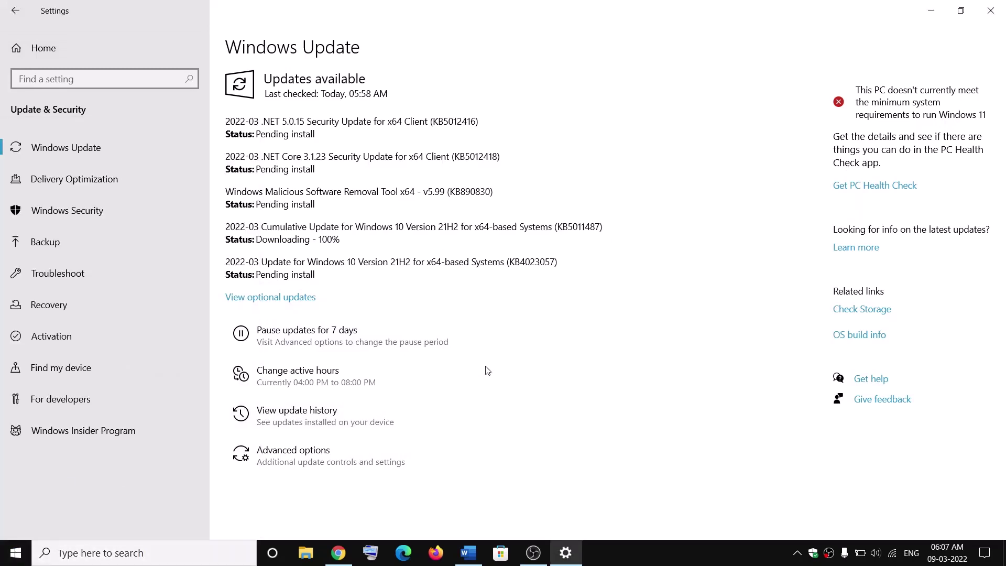
Go from Settings Home to Update & Security > Troubleshoot > Additional troubleshooters
click(71, 48)
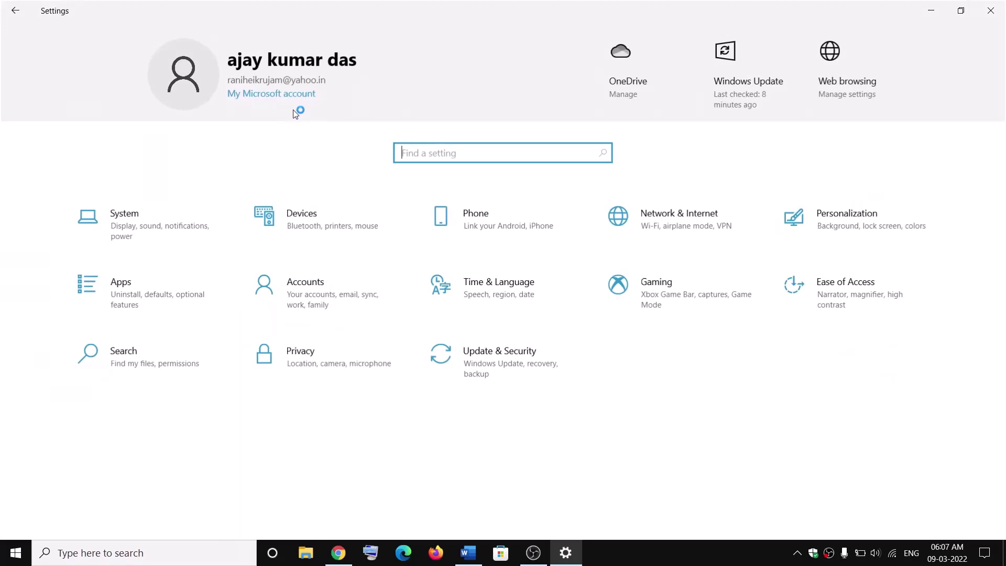
click(514, 356)
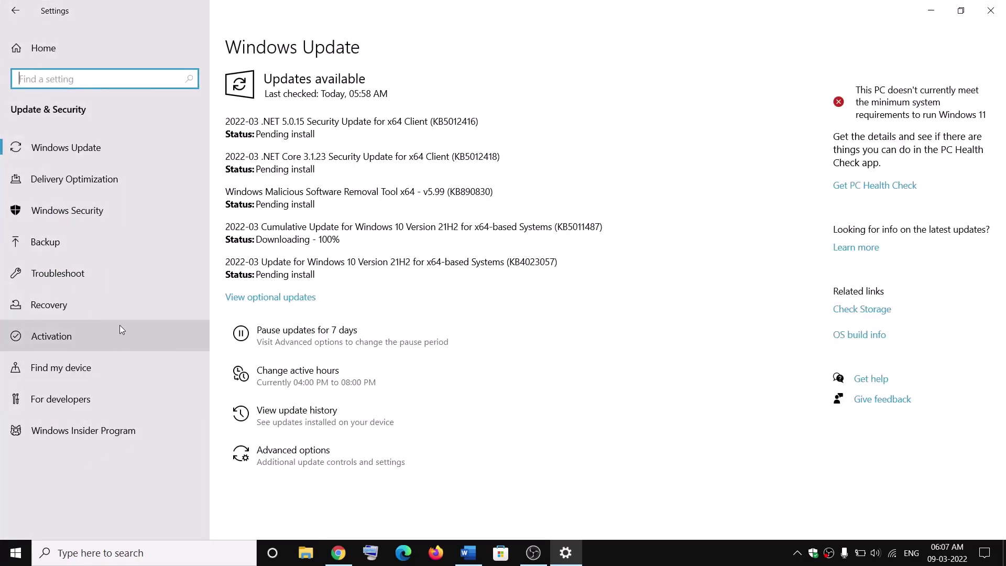
click(108, 272)
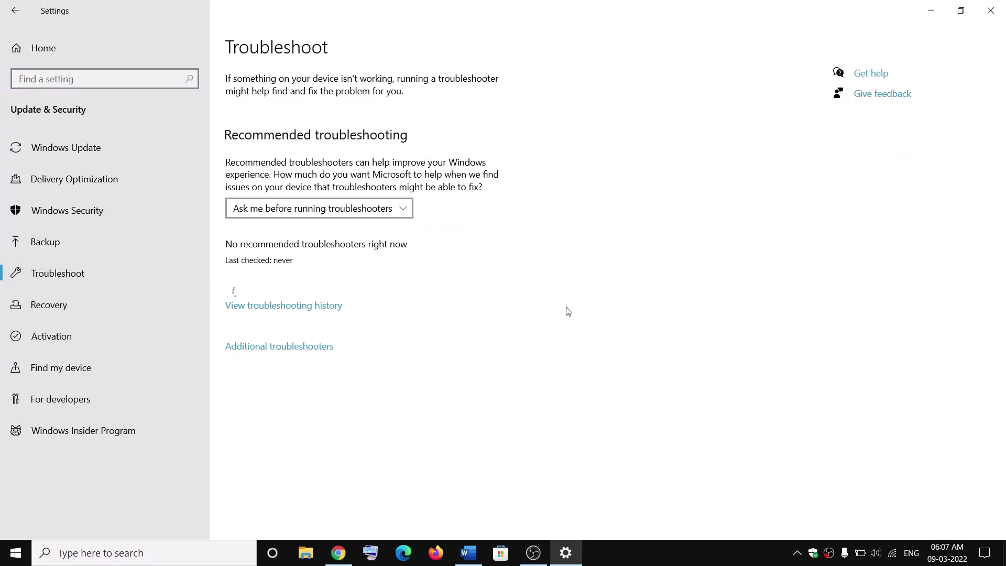
click(273, 345)
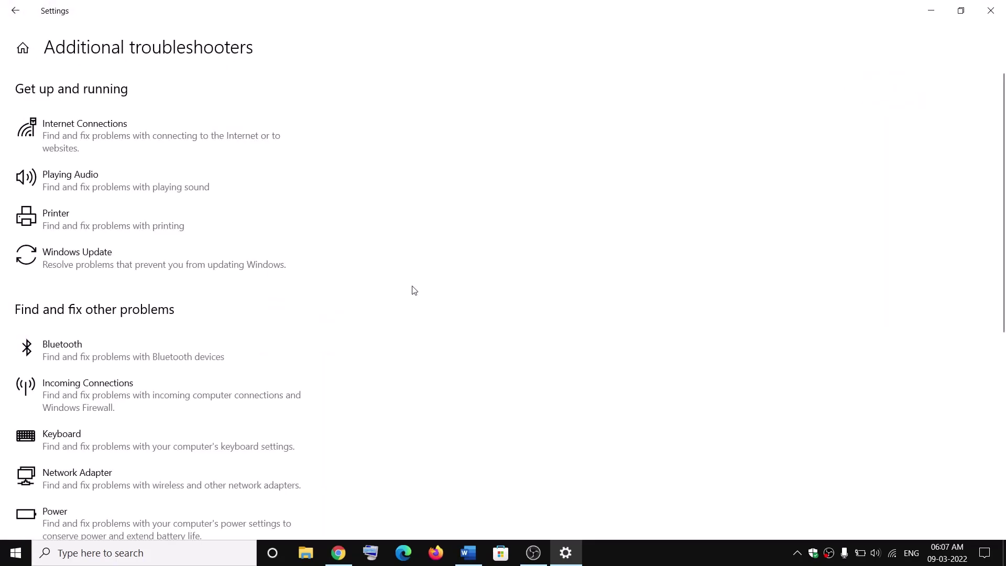
Run the Windows Update troubleshooter, then dismiss the Start menu power options
click(71, 257)
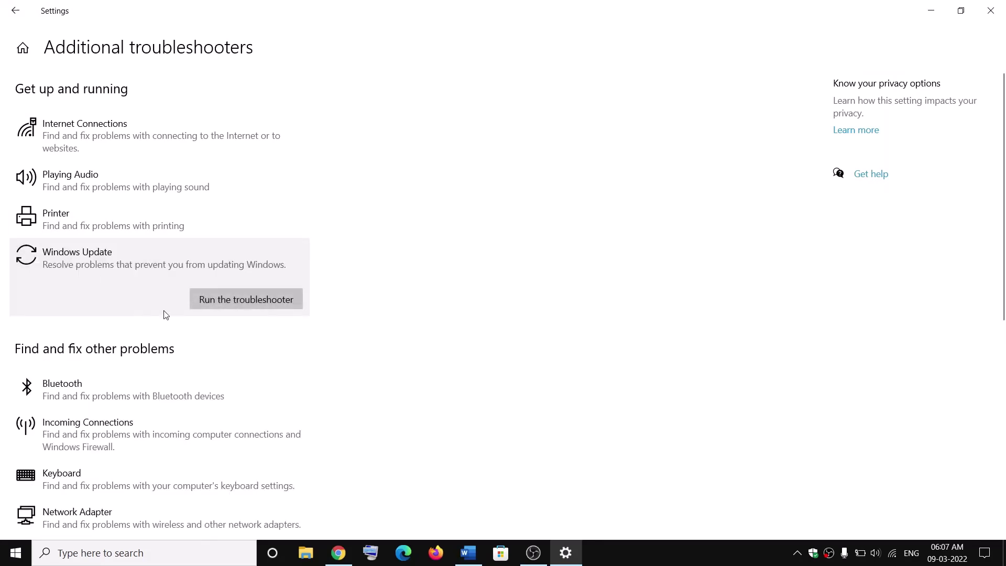
click(228, 298)
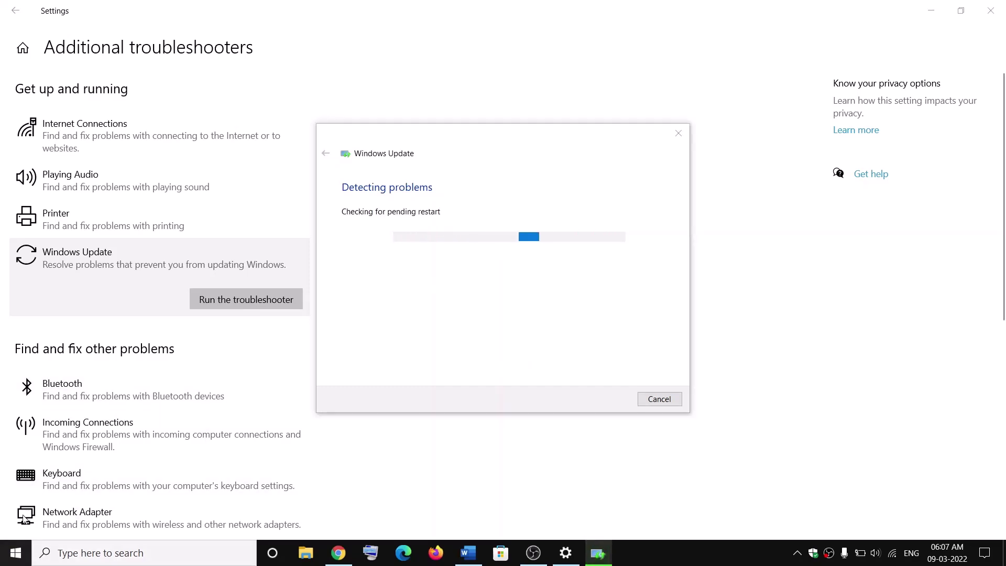
click(15, 553)
click(26, 524)
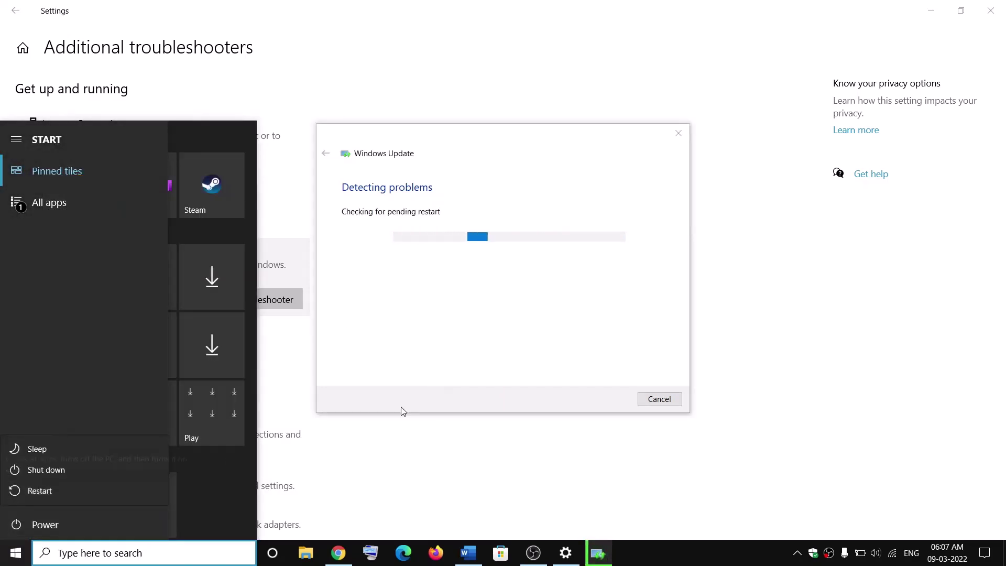
key(Escape)
click(524, 161)
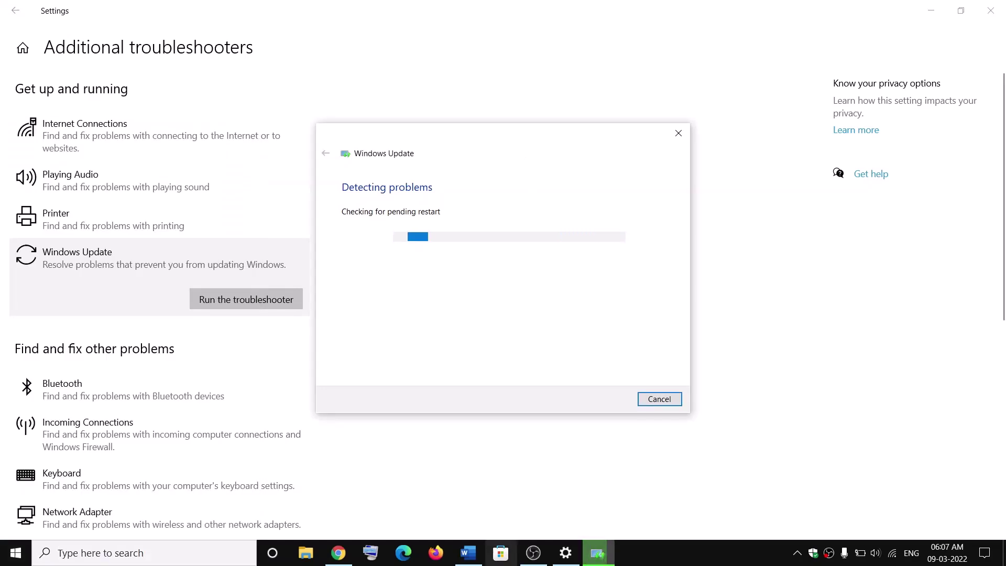
Scroll the Word guide to Step 2 and copy its Windows 10 download link
click(464, 556)
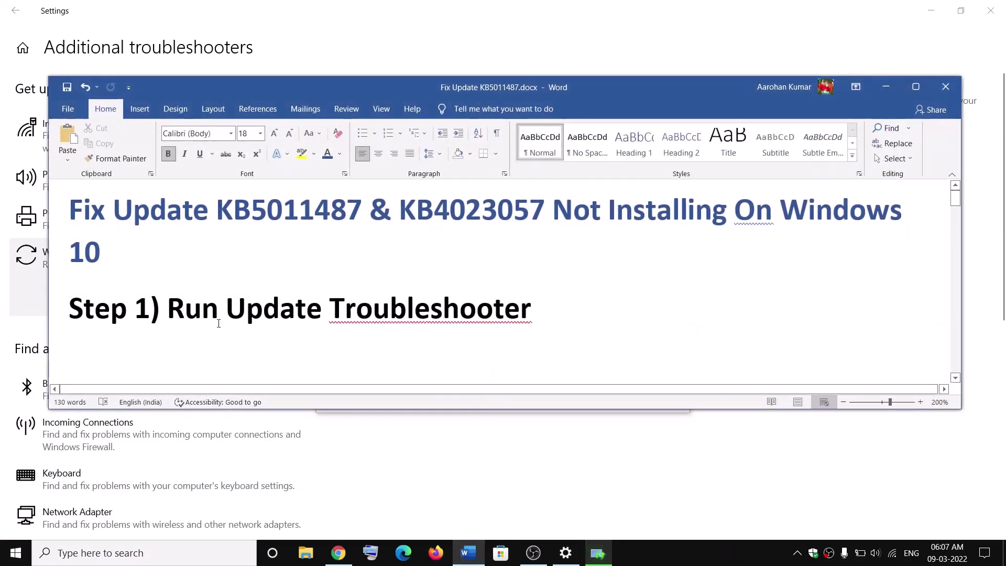
scroll(348, 269, down, 3)
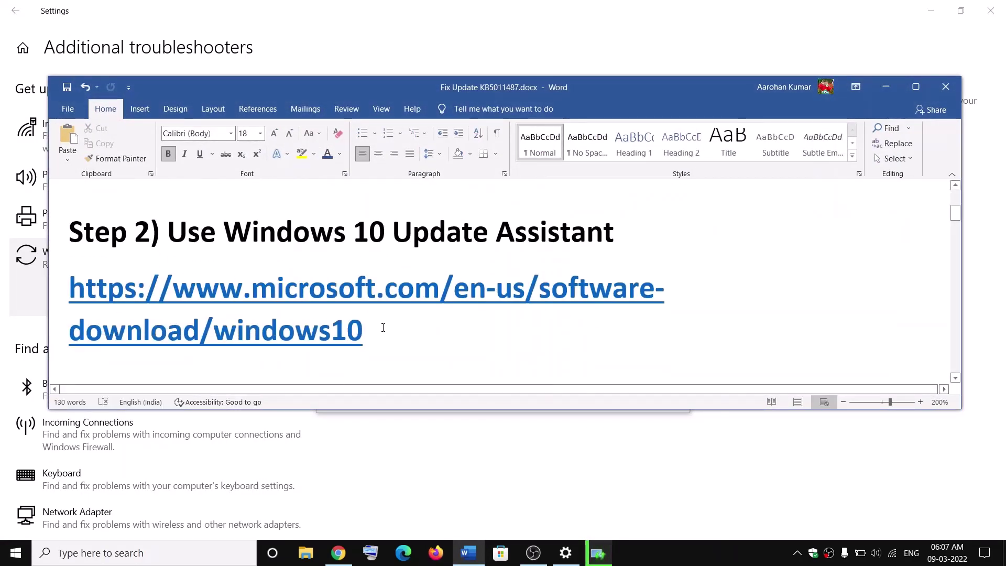
drag(383, 328, 133, 272)
click(136, 294)
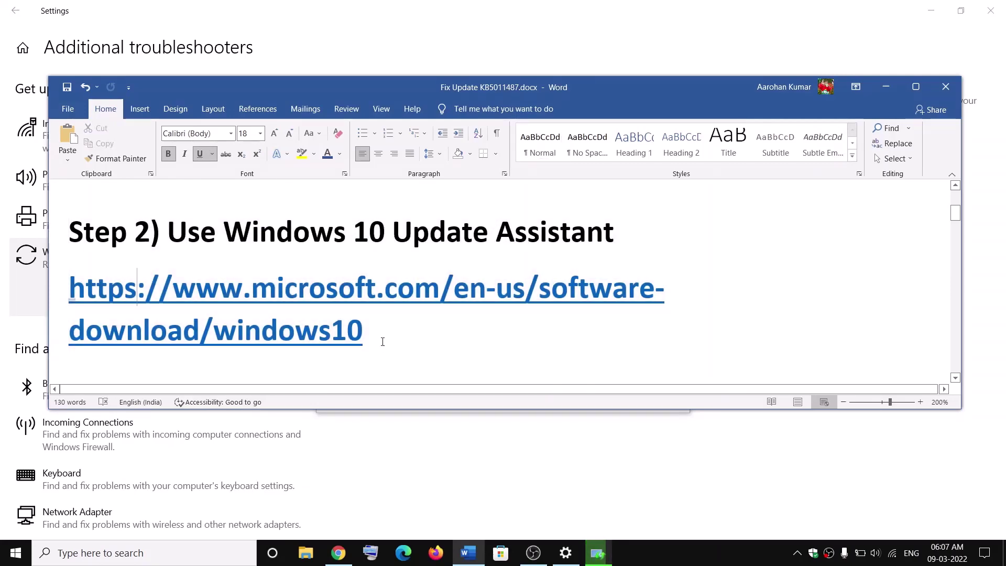
drag(383, 342, 153, 296)
right_click(155, 297)
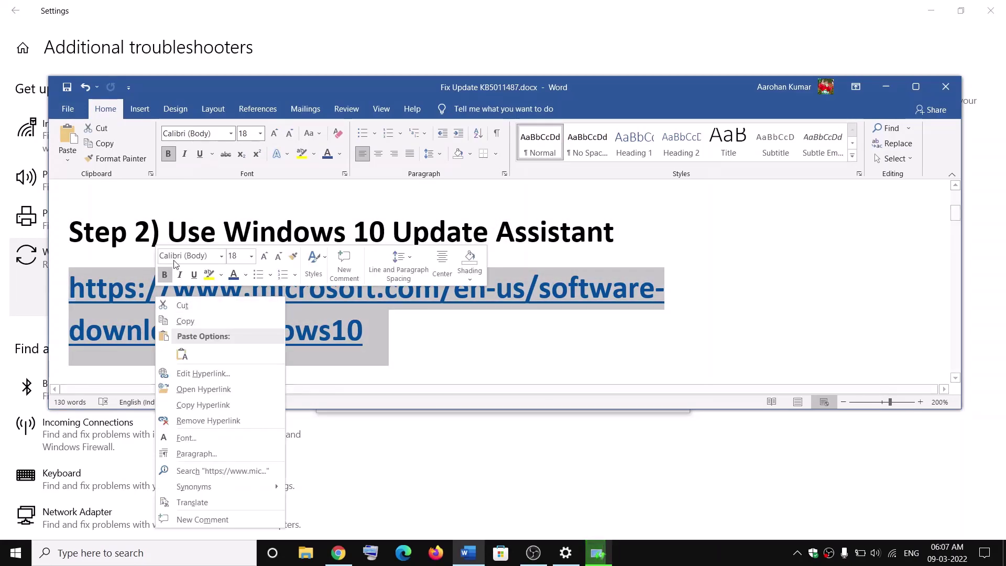
click(193, 320)
Paste the link into a new Chrome tab, then download and launch Windows10Upgrade.exe
click(339, 553)
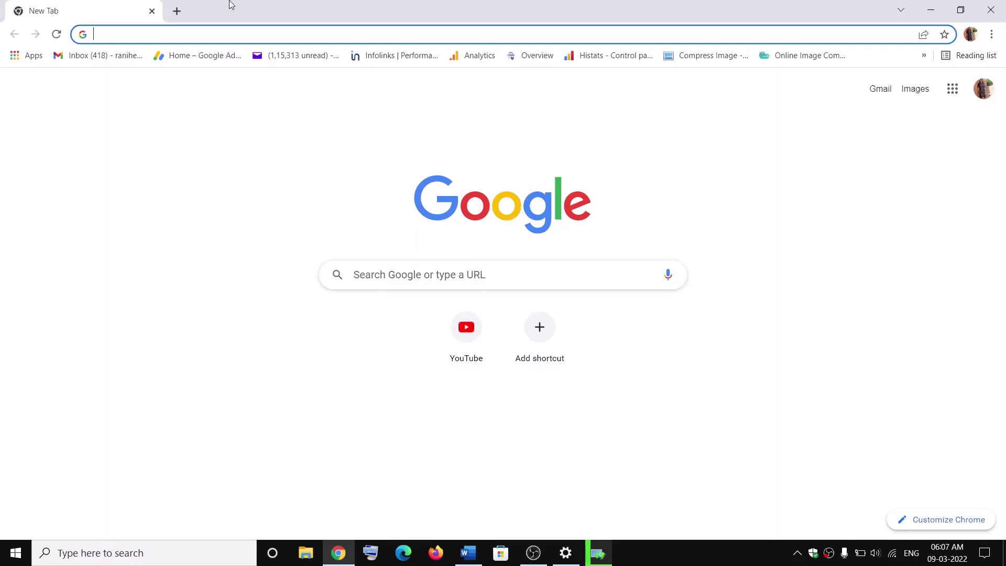
key(ctrl+v)
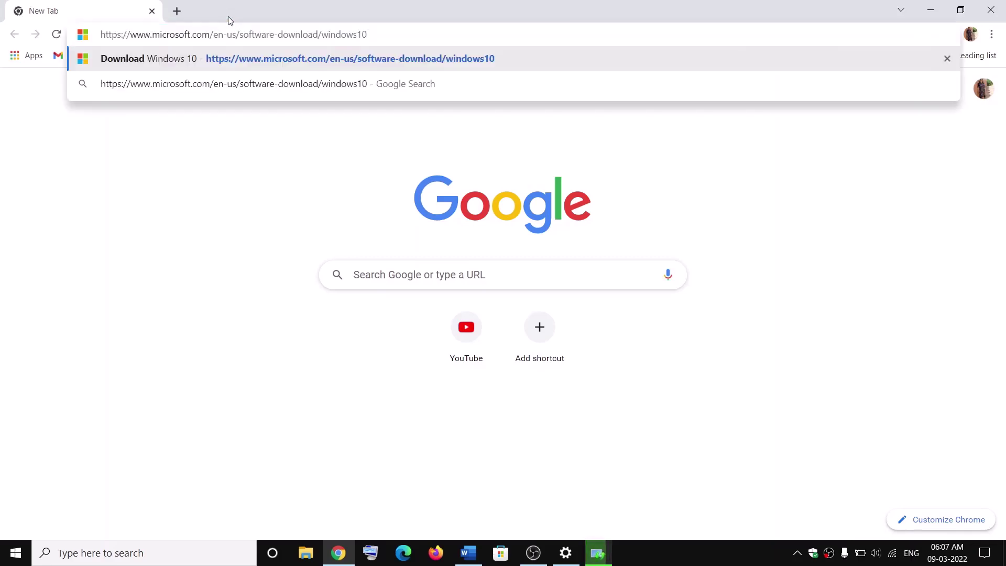
key(Return)
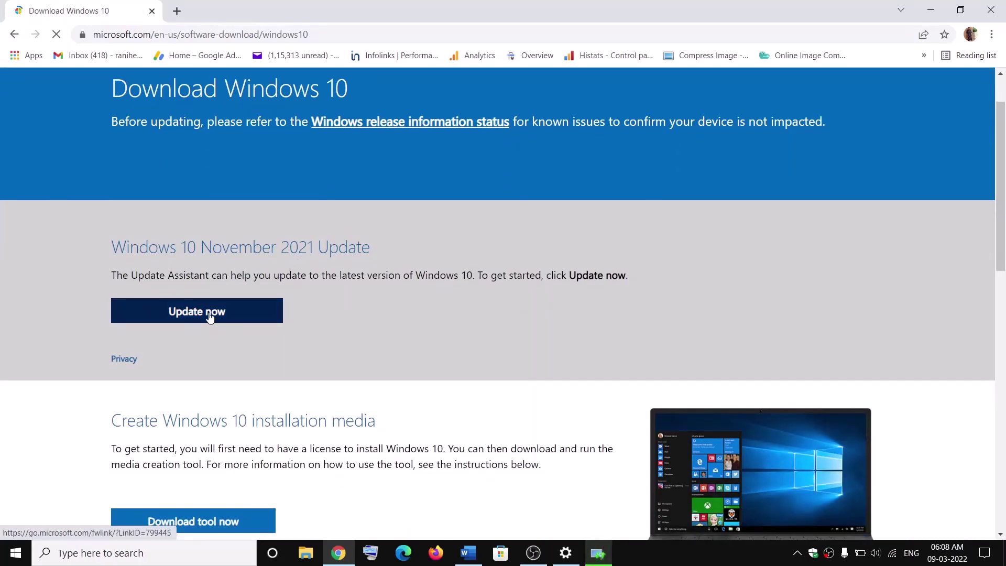
click(209, 314)
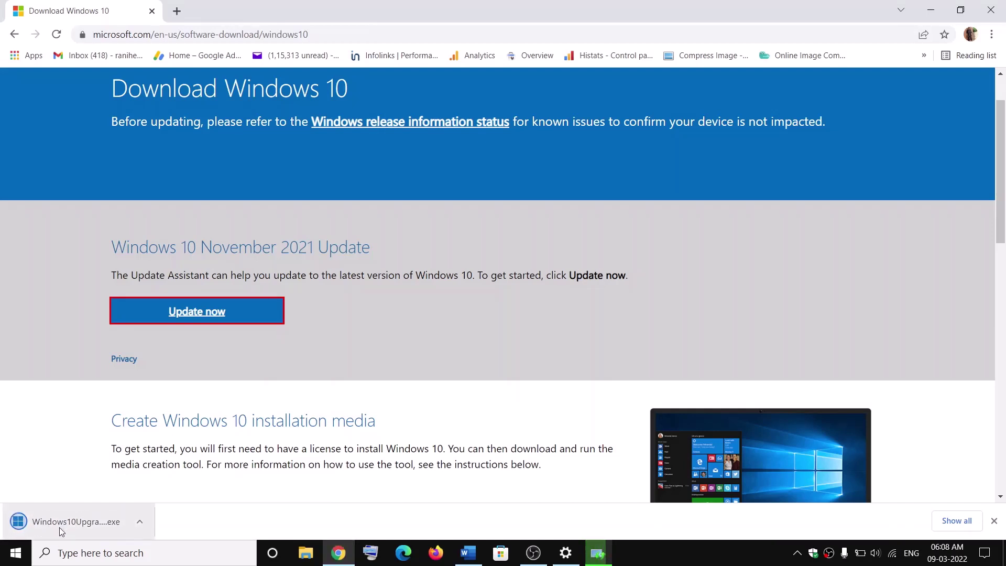
click(79, 522)
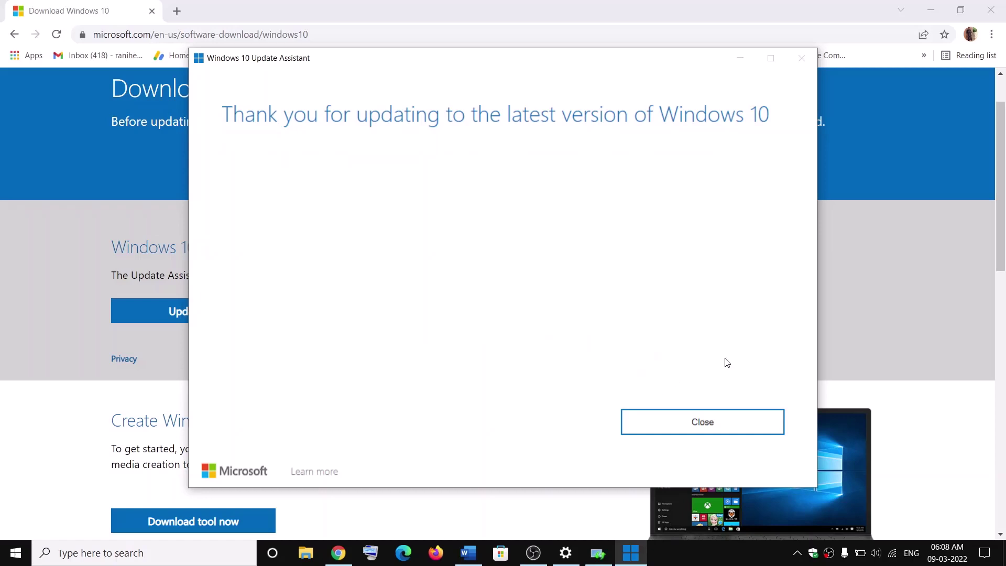
Copy the Step 3 commands from 'SC config trustedinstaller start=auto' to 'net start appidsvc'
click(33, 360)
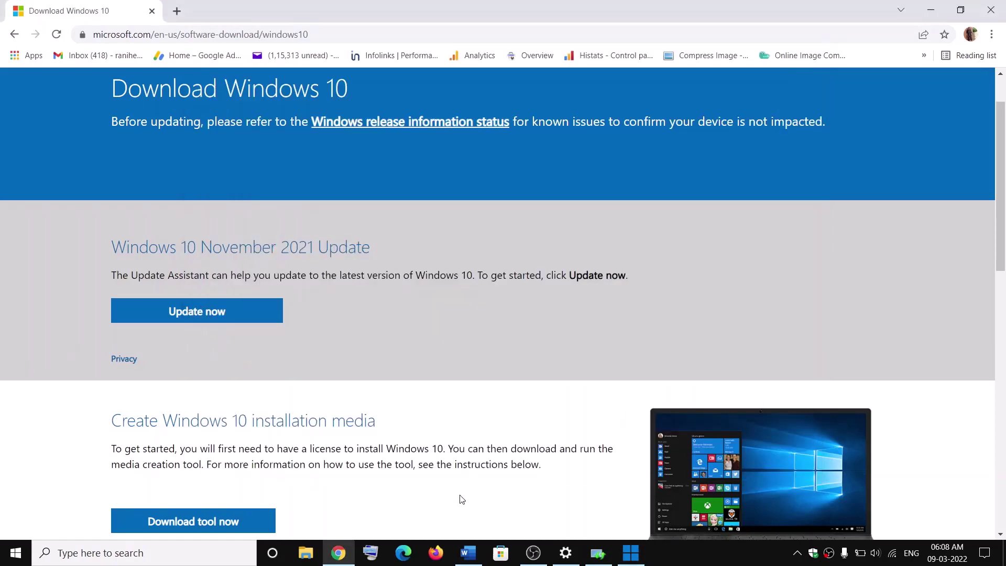
click(468, 553)
scroll(278, 273, down, 5)
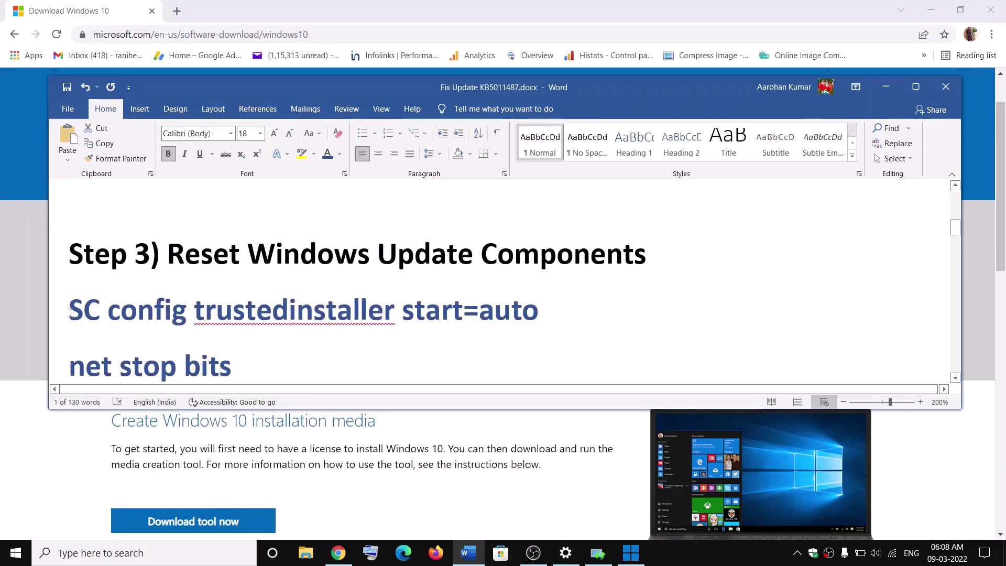
drag(73, 310, 299, 255)
right_click(230, 231)
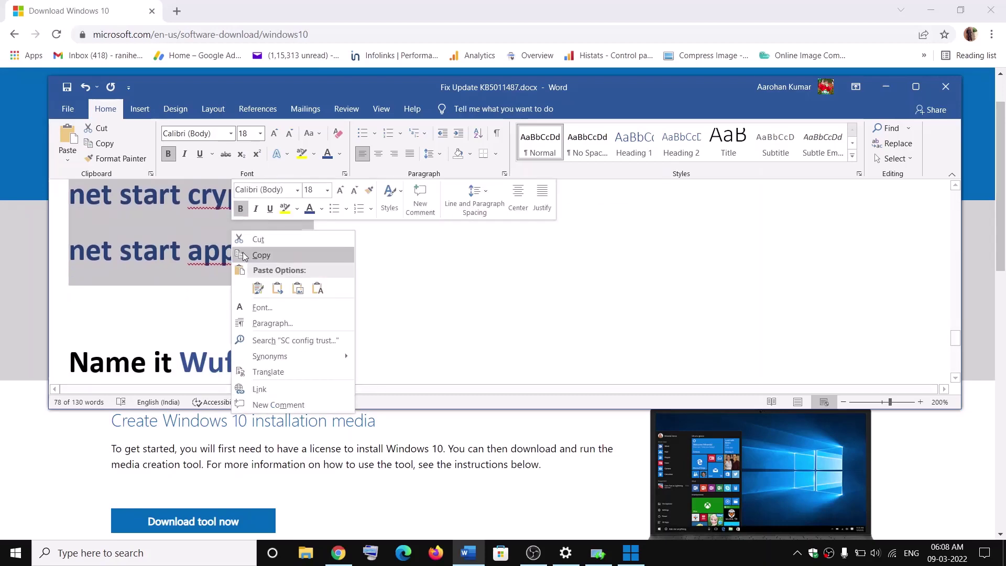
click(247, 258)
Launch Notepad via search and paste the reset commands into a blank note
click(184, 554)
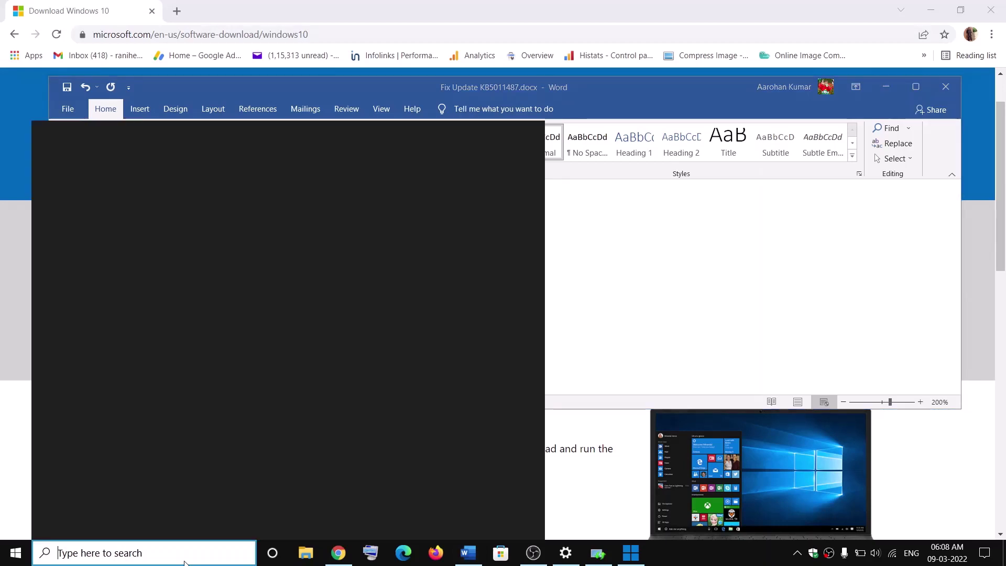
text(no)
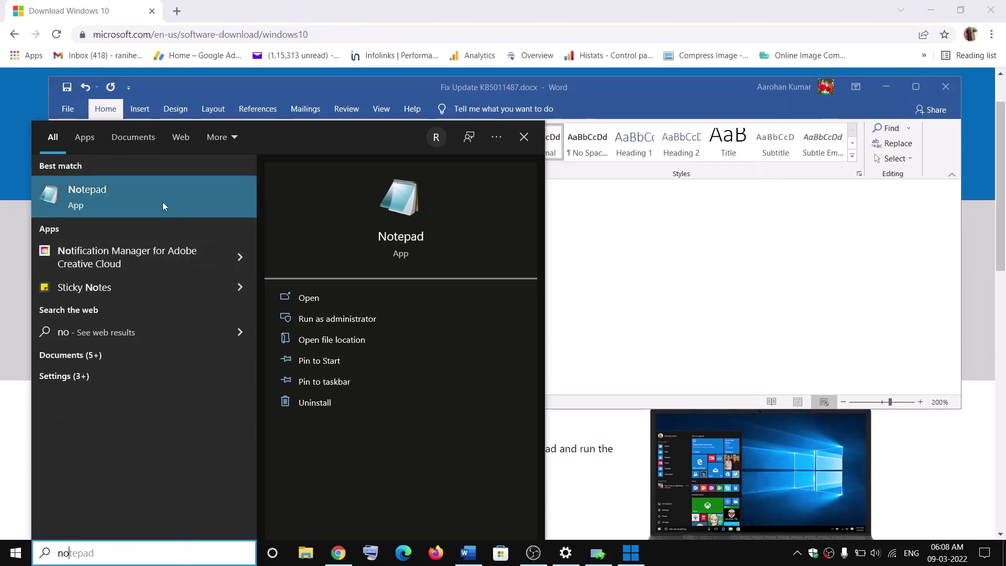
click(162, 202)
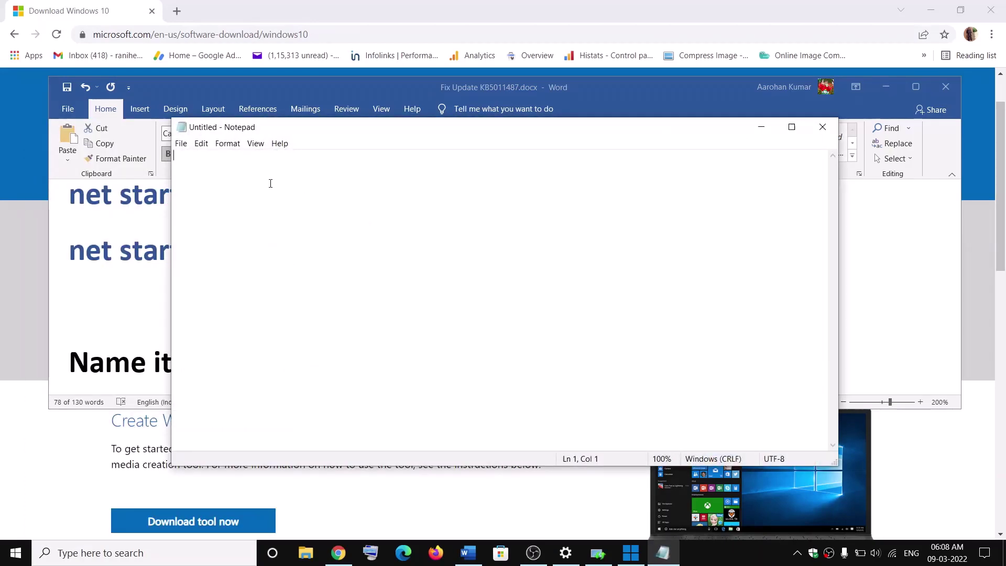
right_click(271, 183)
click(152, 228)
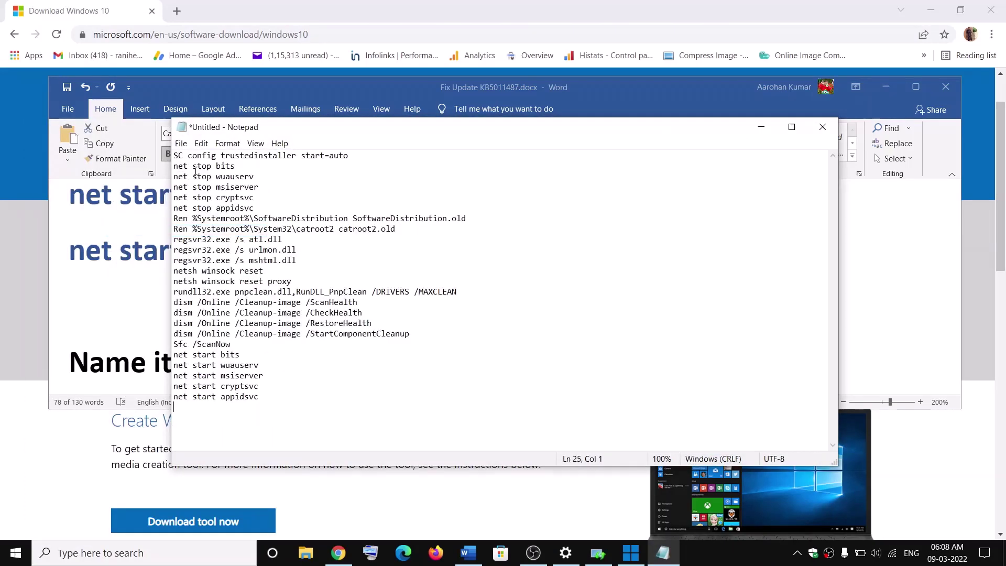
Start Save As and copy the file name Wufix.bat from the Word guide
click(181, 143)
click(199, 209)
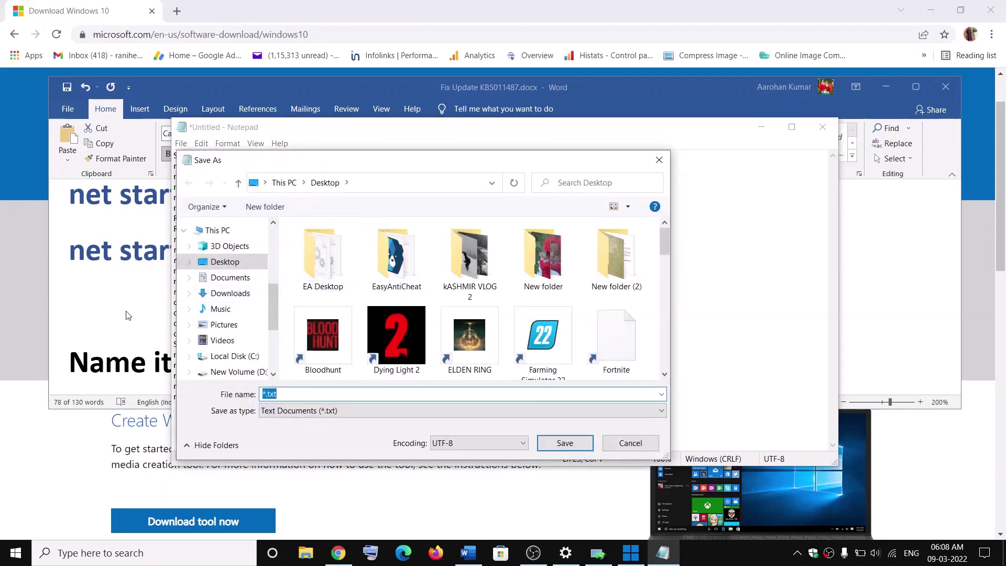
click(125, 314)
drag(307, 368, 182, 356)
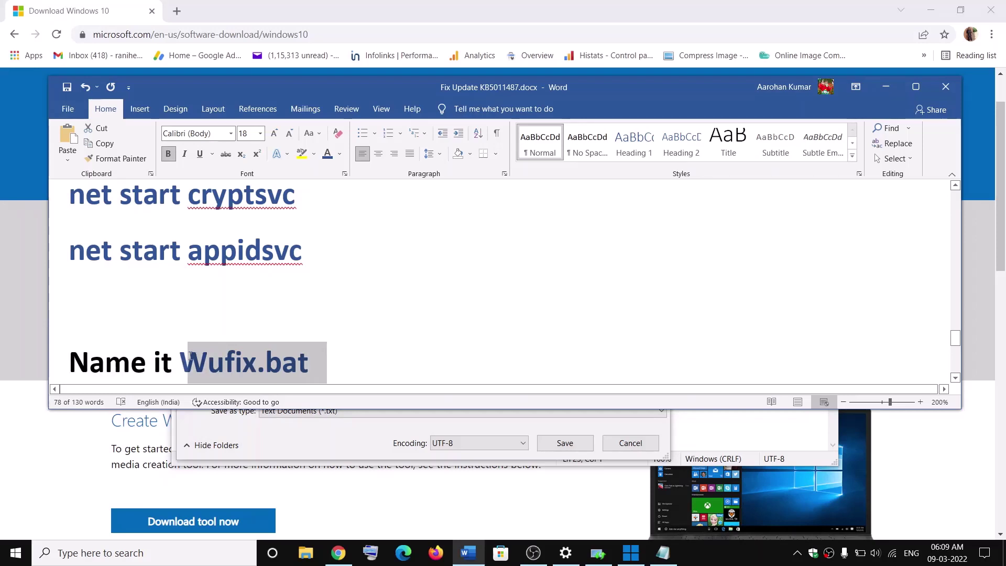
right_click(192, 360)
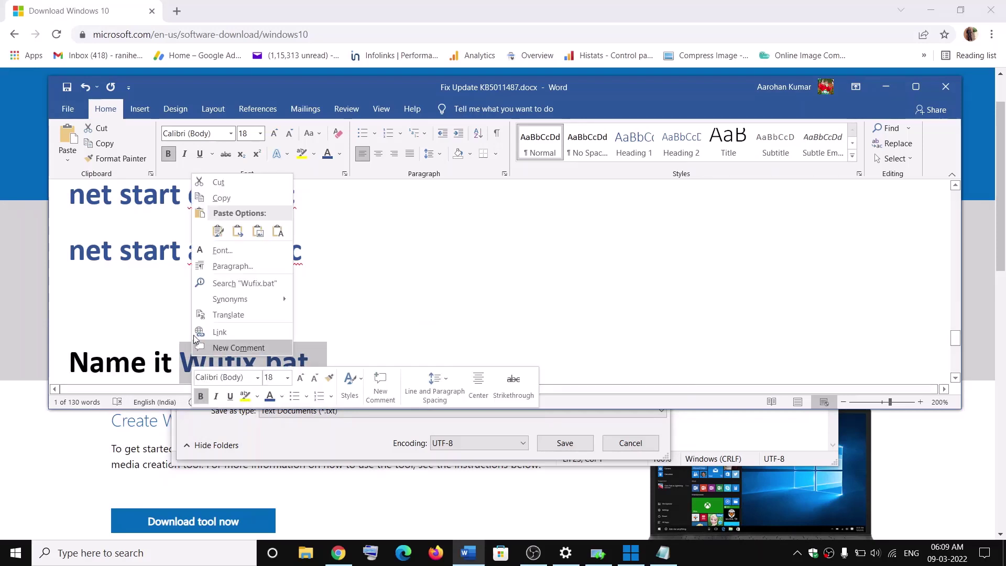
click(220, 197)
click(878, 89)
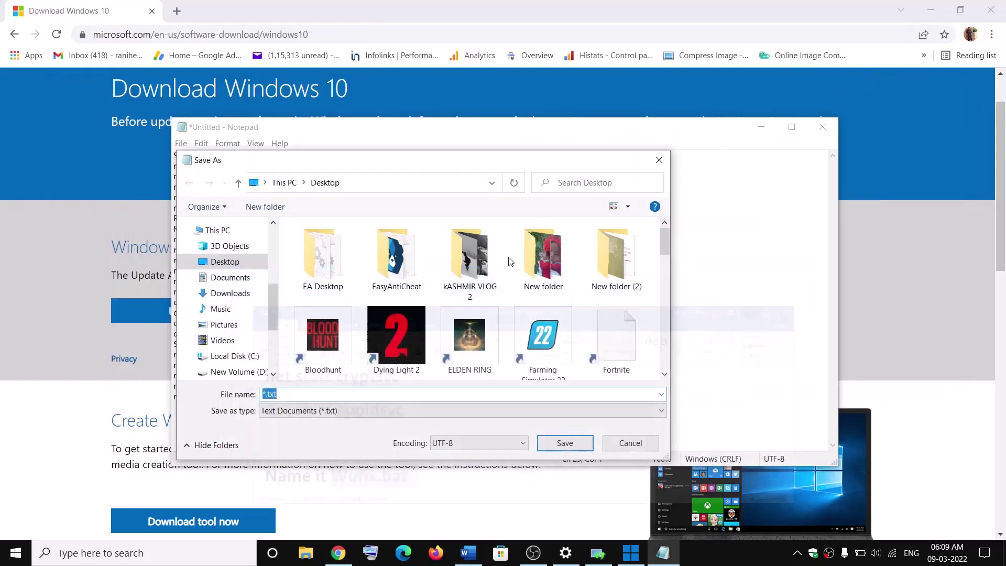
Save the script to the Desktop as Wufix.bat with type All Files (*.*)
right_click(267, 400)
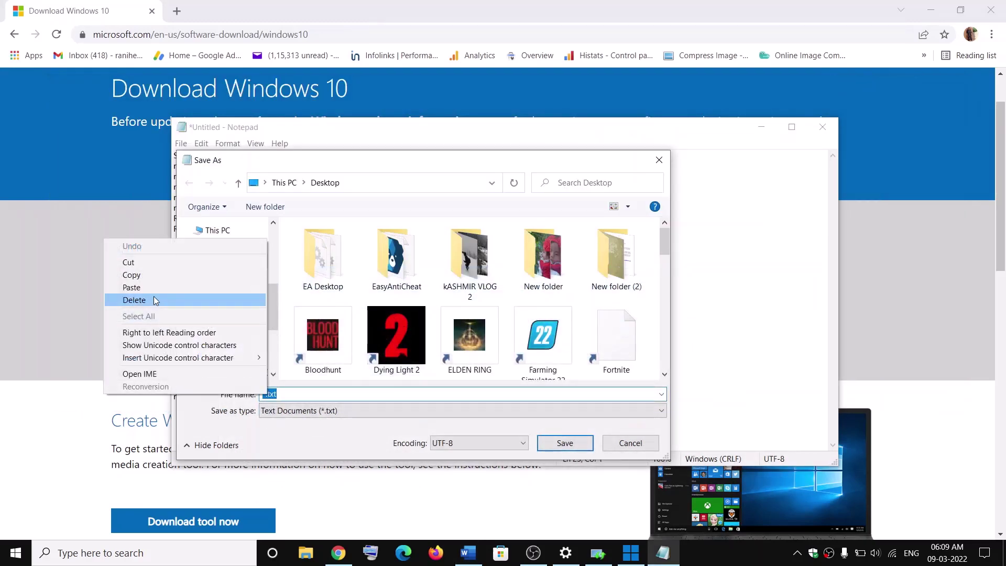
click(132, 288)
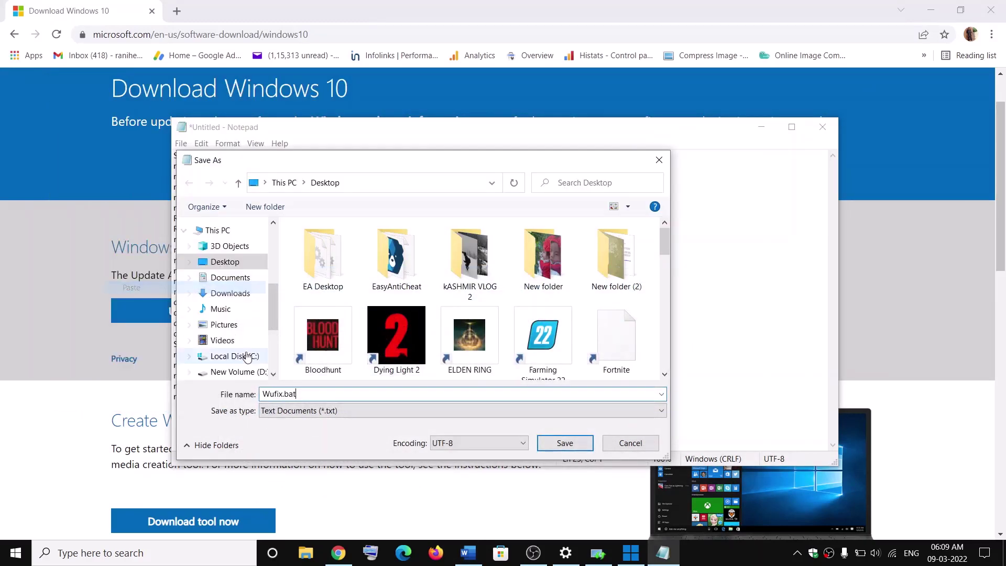
click(292, 412)
click(283, 434)
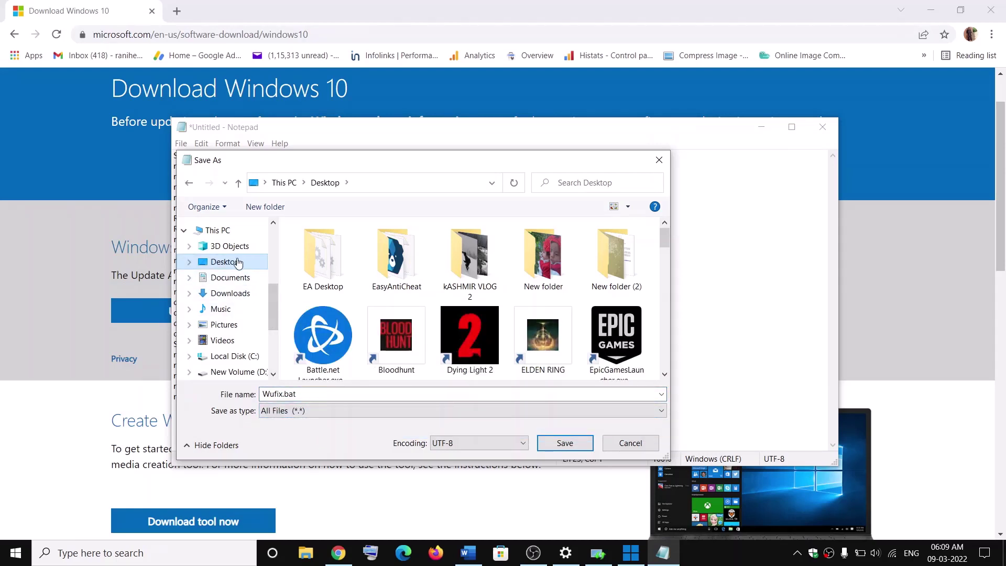
click(577, 445)
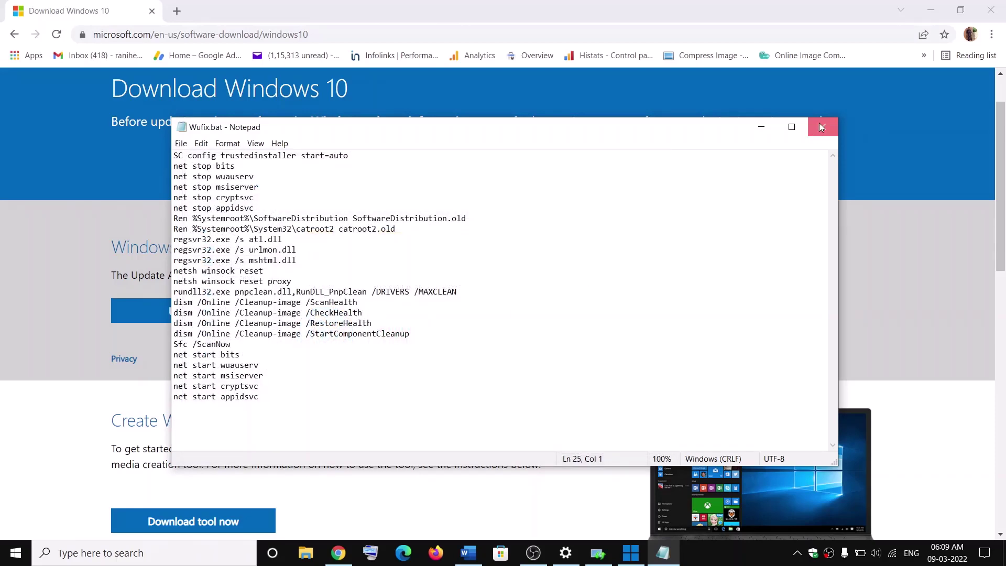
Close Notepad and run Wufix.bat from the desktop as administrator in Command Prompt
click(821, 127)
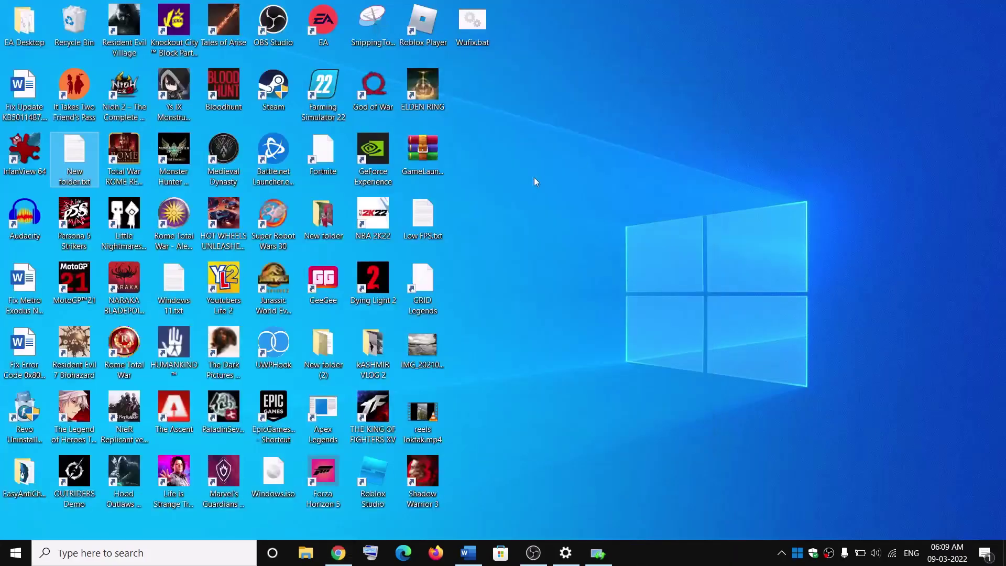
click(485, 23)
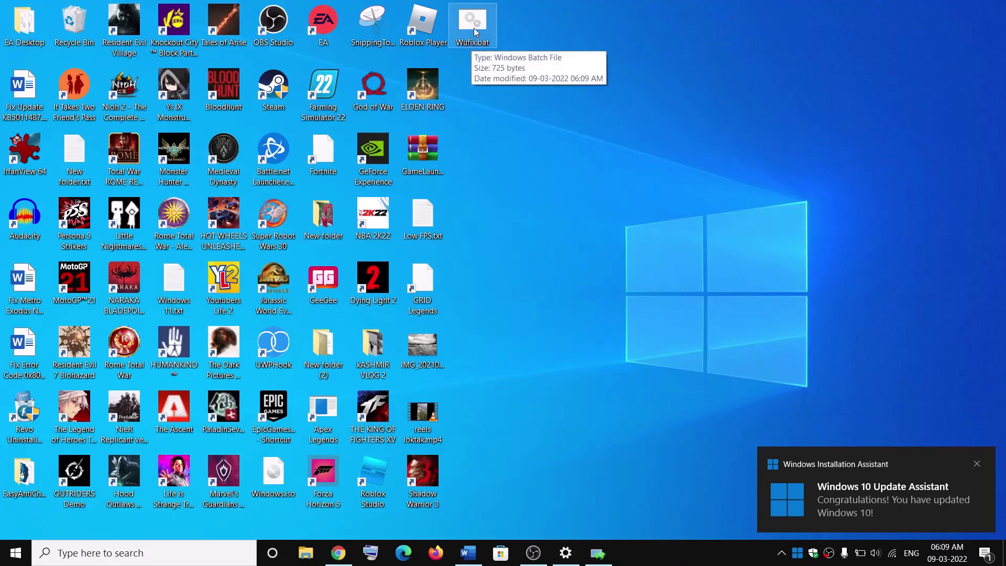
double_click(474, 29)
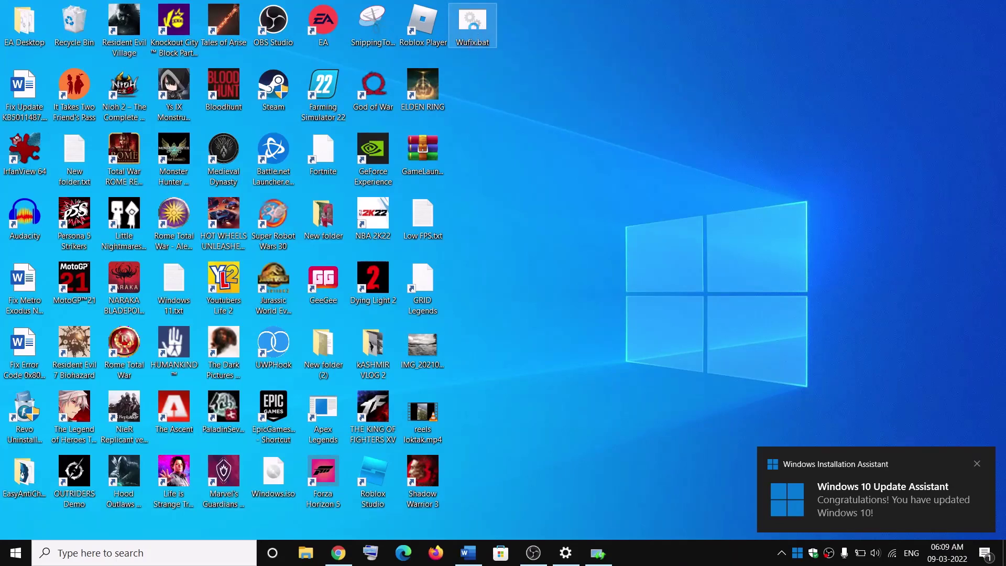
right_click(474, 29)
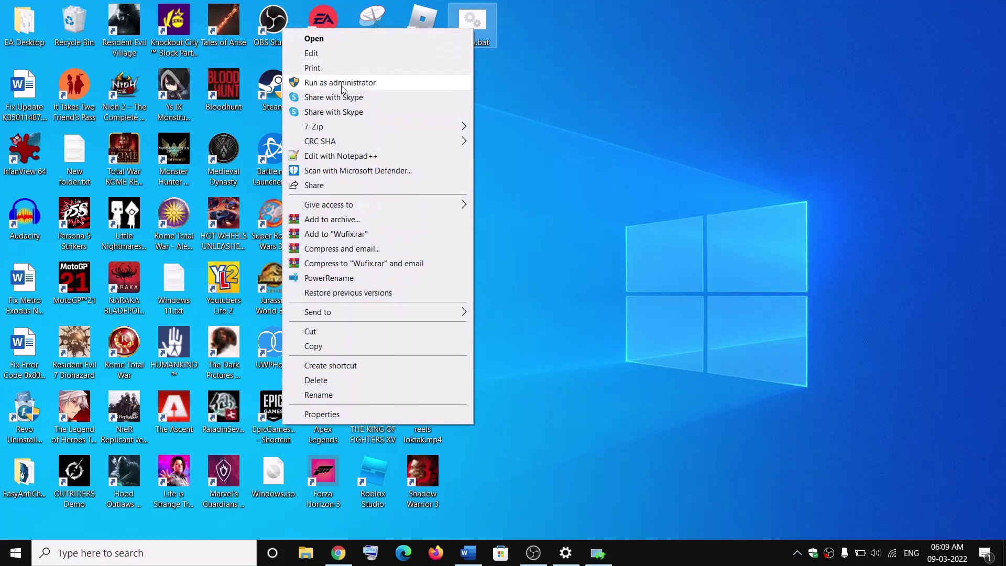
click(388, 83)
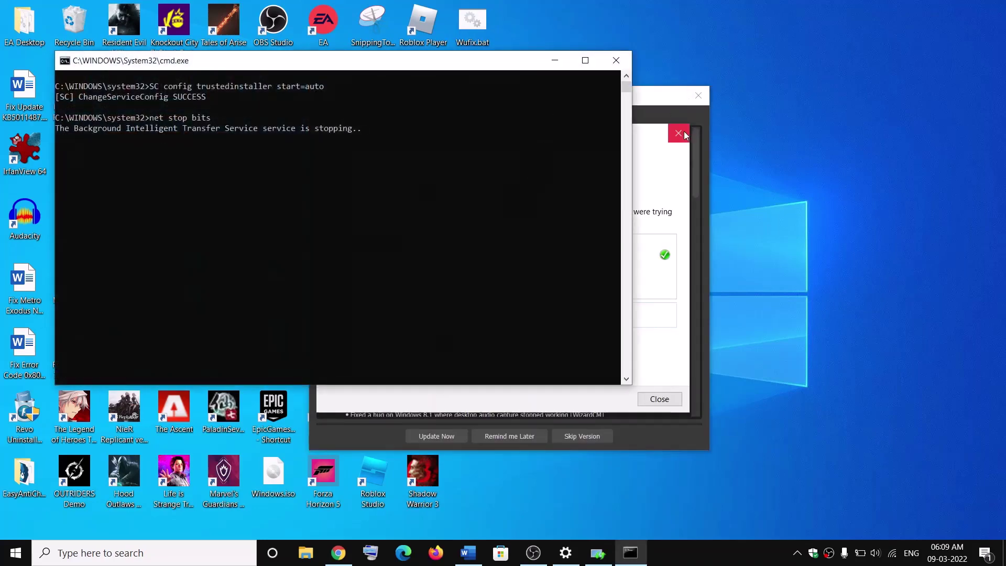
click(679, 133)
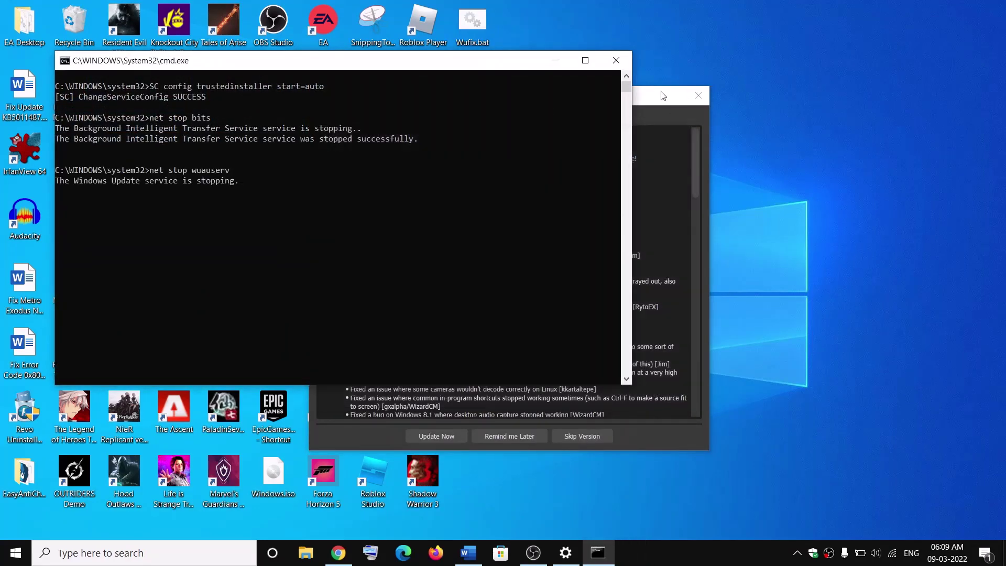
drag(355, 60, 470, 112)
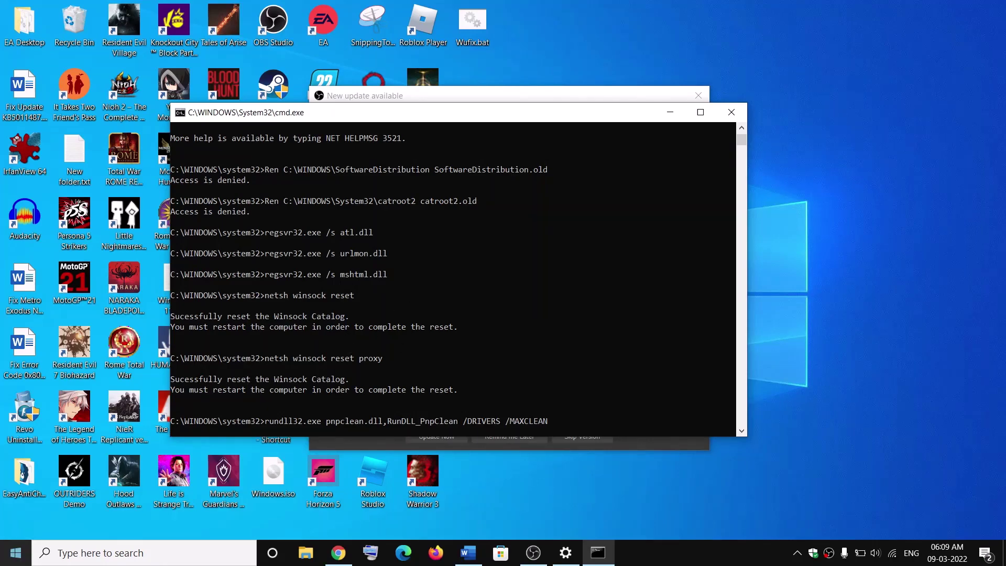
click(6, 561)
Scroll the Word guide to Step 4 'Use Media Creation Tool' and its Microsoft download link
click(24, 524)
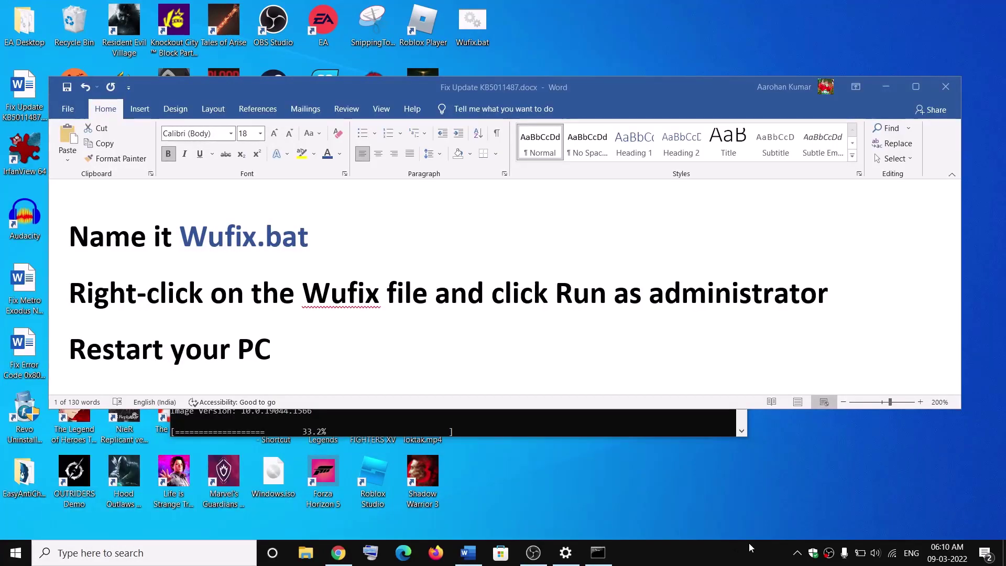
drag(325, 239, 180, 238)
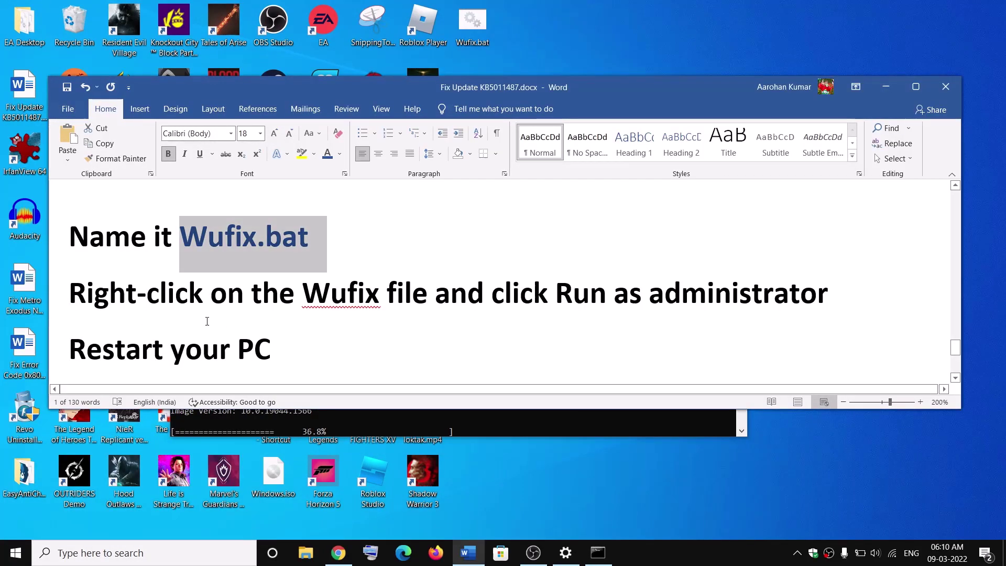
scroll(209, 317, down, 1)
scroll(231, 290, down, 3)
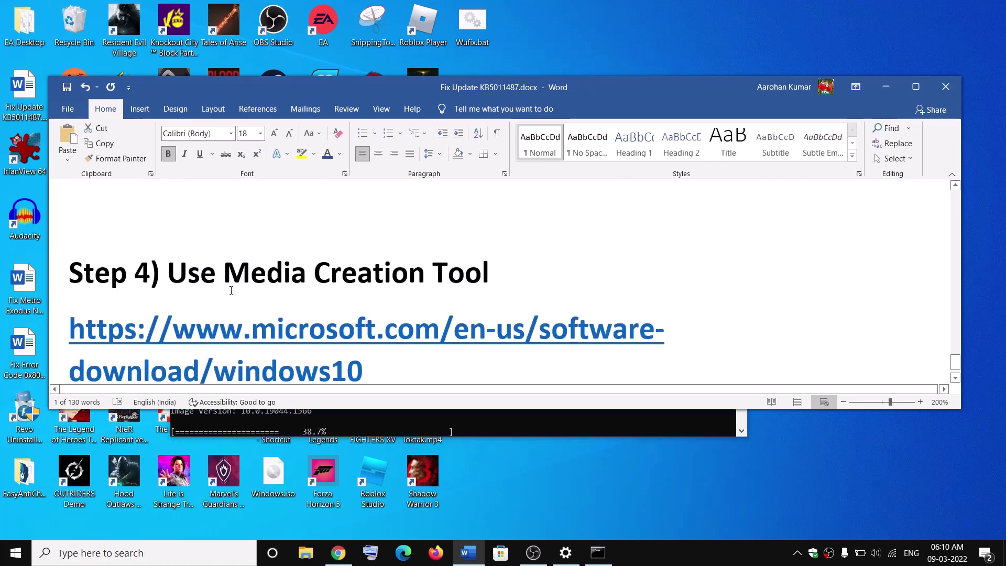
scroll(231, 290, down, 1)
drag(188, 233, 498, 237)
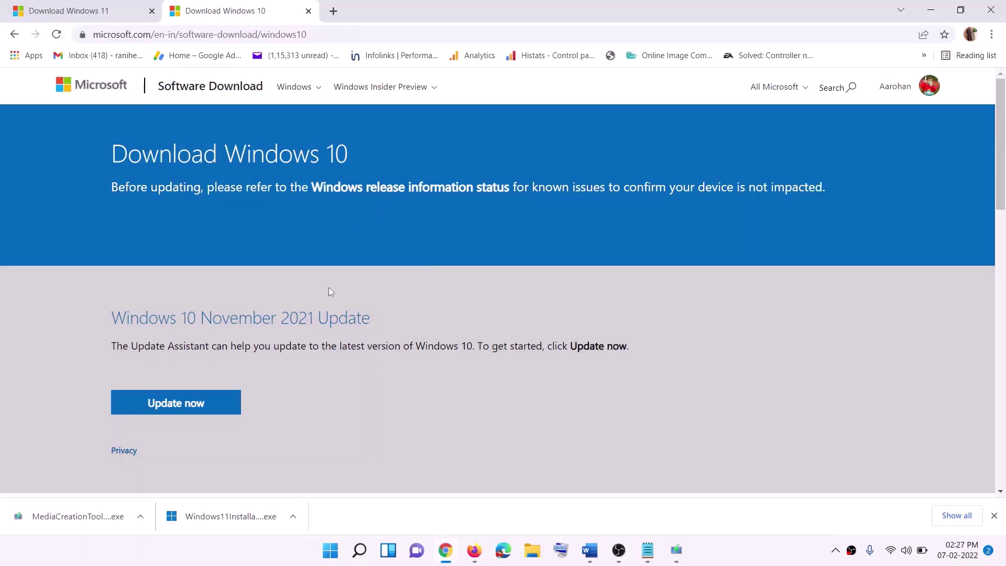
Accept the Windows 10 Setup licence terms and continue with 'Upgrade this PC now'
scroll(329, 287, down, 5)
drag(120, 314, 225, 314)
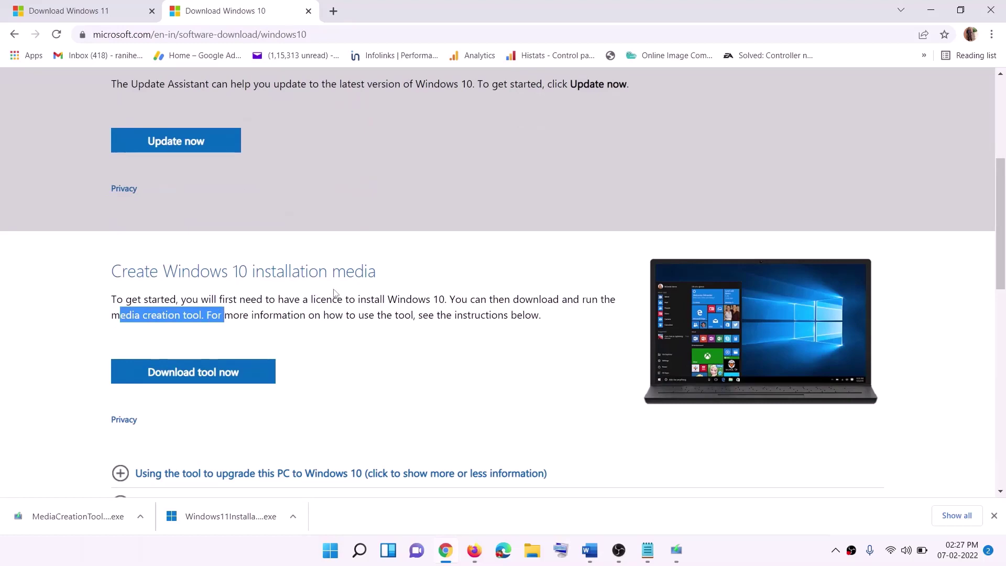
scroll(262, 288, down, 2)
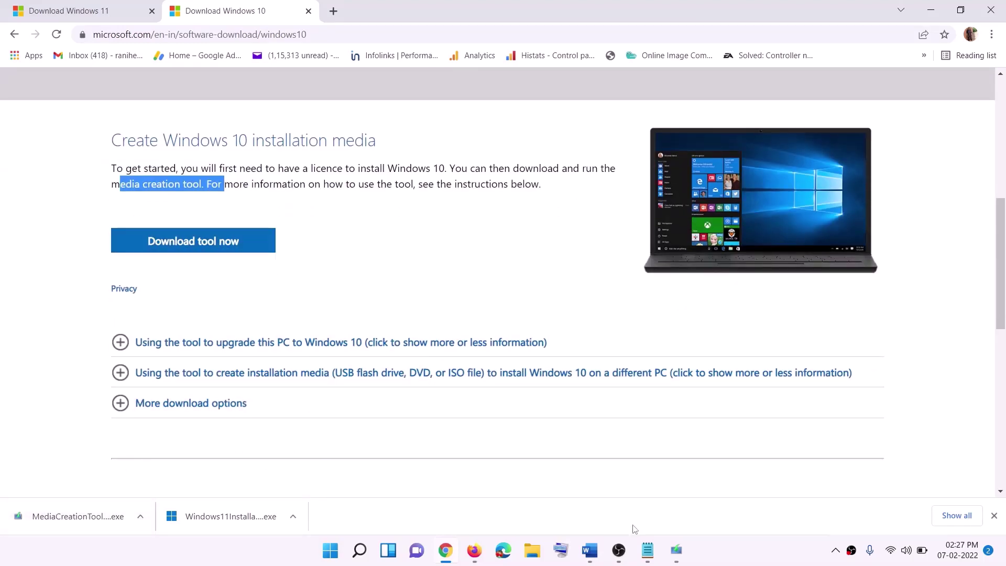
click(677, 551)
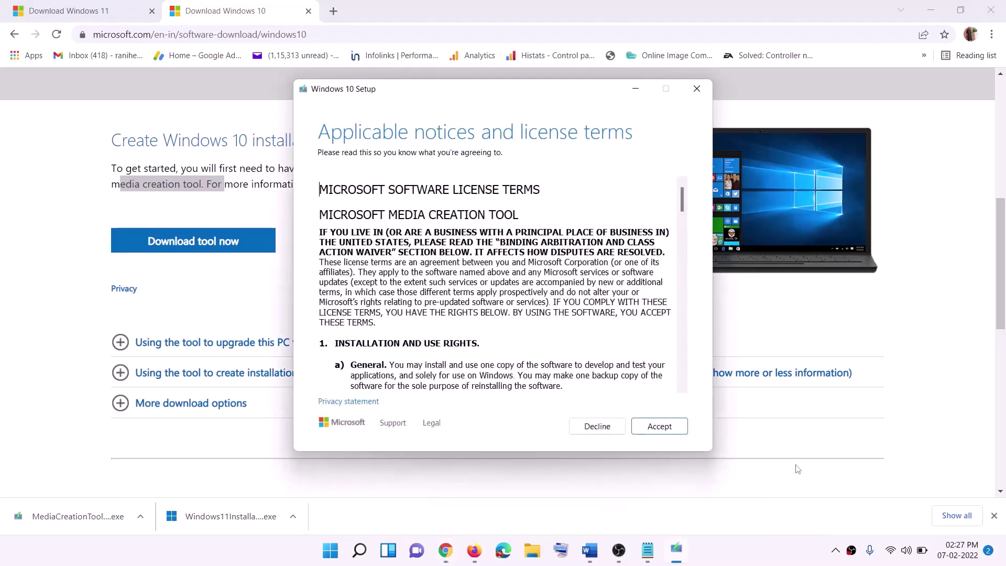
click(649, 435)
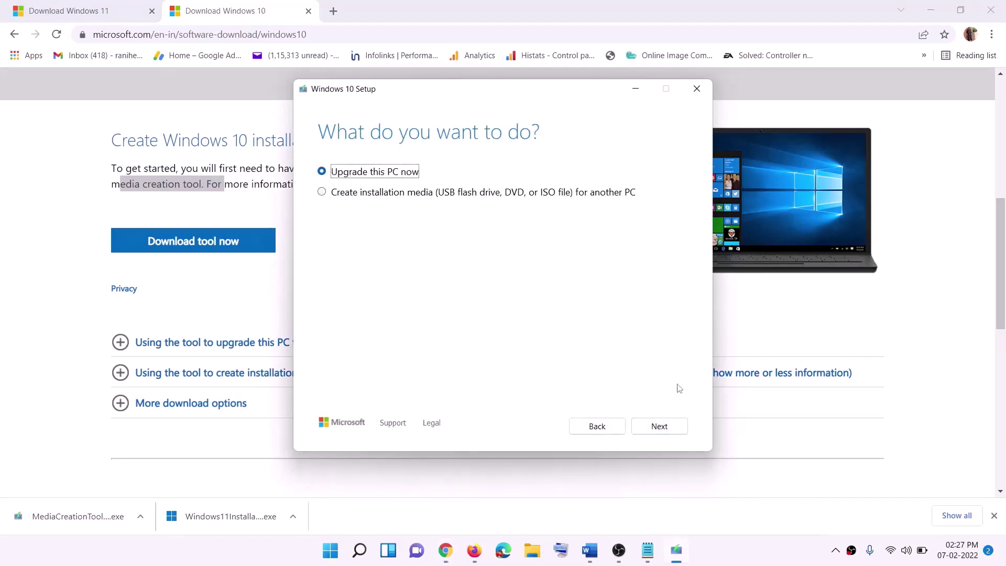
click(659, 426)
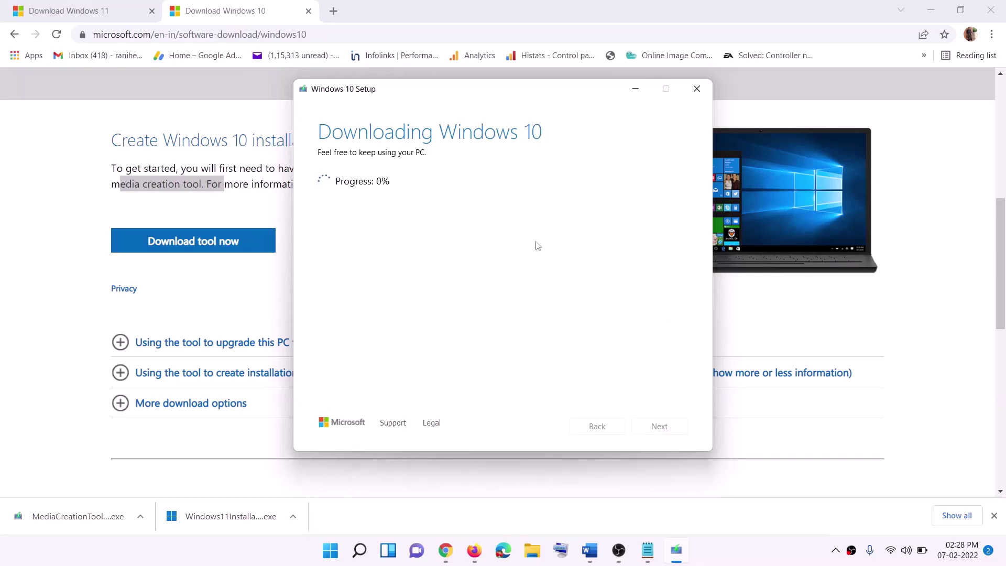
click(743, 560)
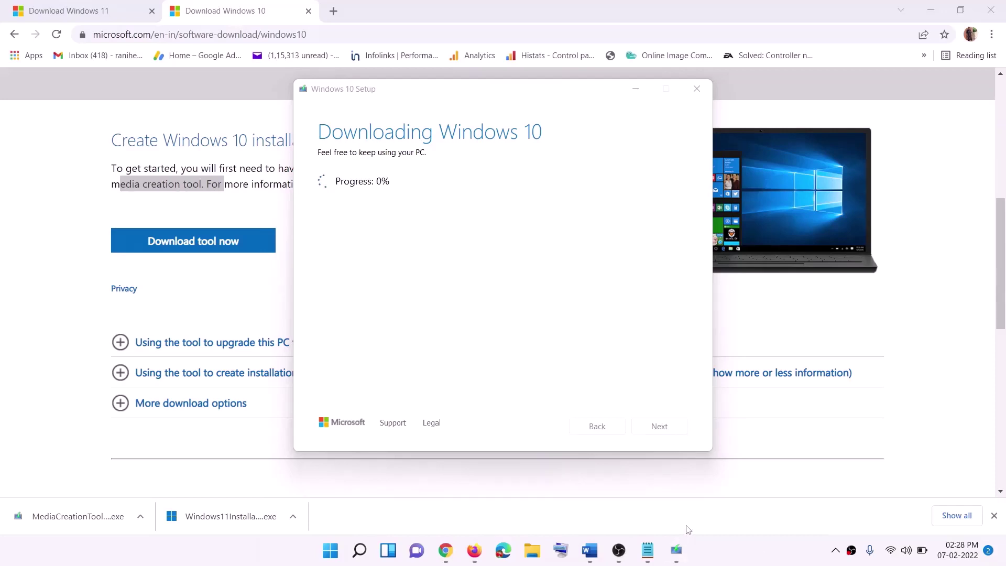
Maximize the Word guide and scroll to the Ready to install screen with its Install button
click(590, 550)
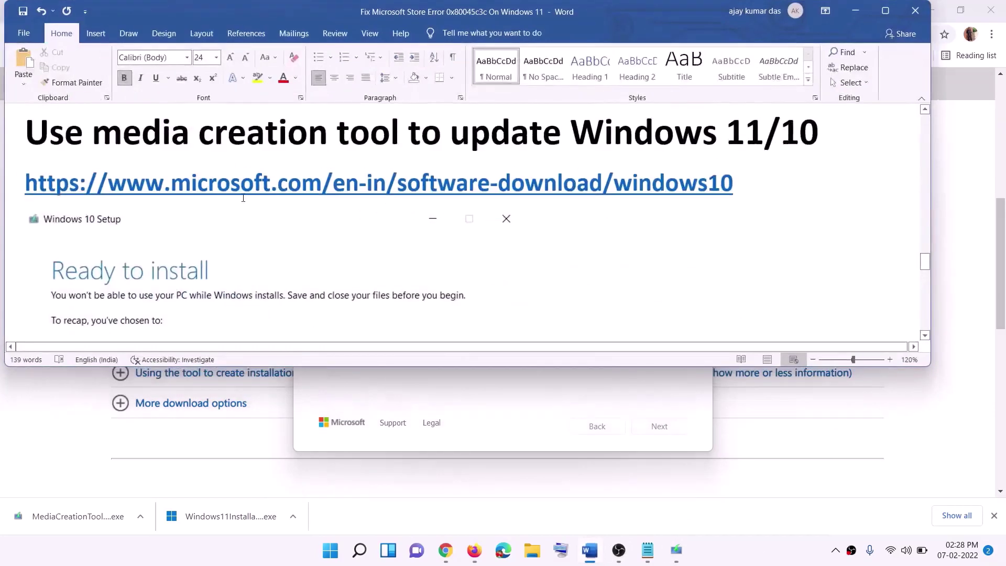
scroll(99, 254, down, 1)
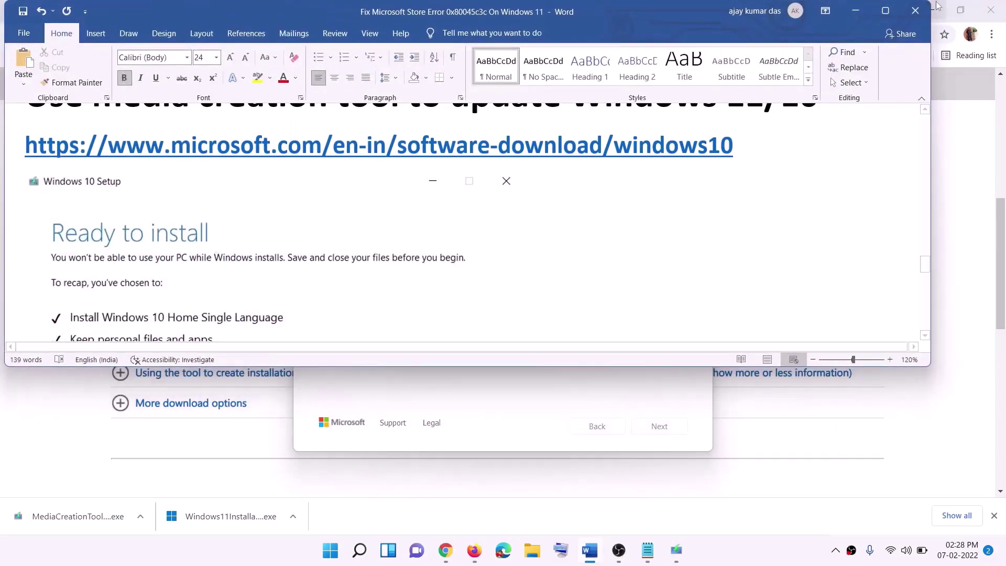
click(885, 11)
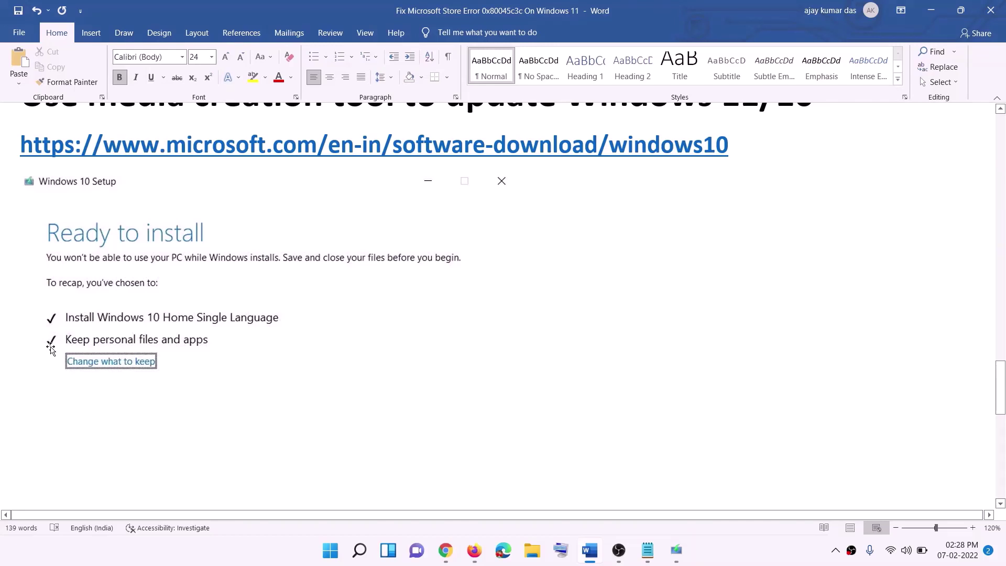
scroll(518, 365, down, 2)
scroll(517, 365, down, 1)
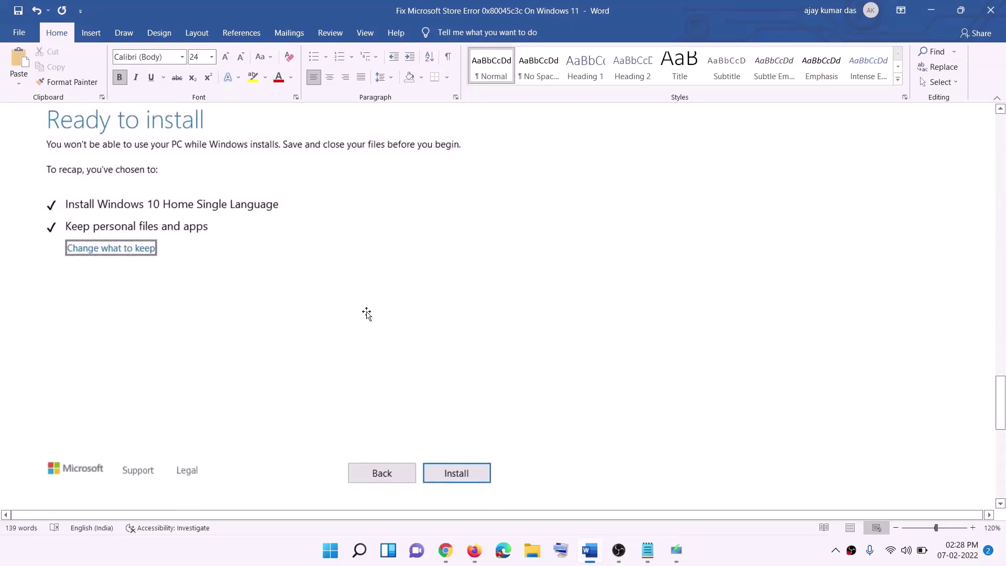
scroll(412, 325, up, 1)
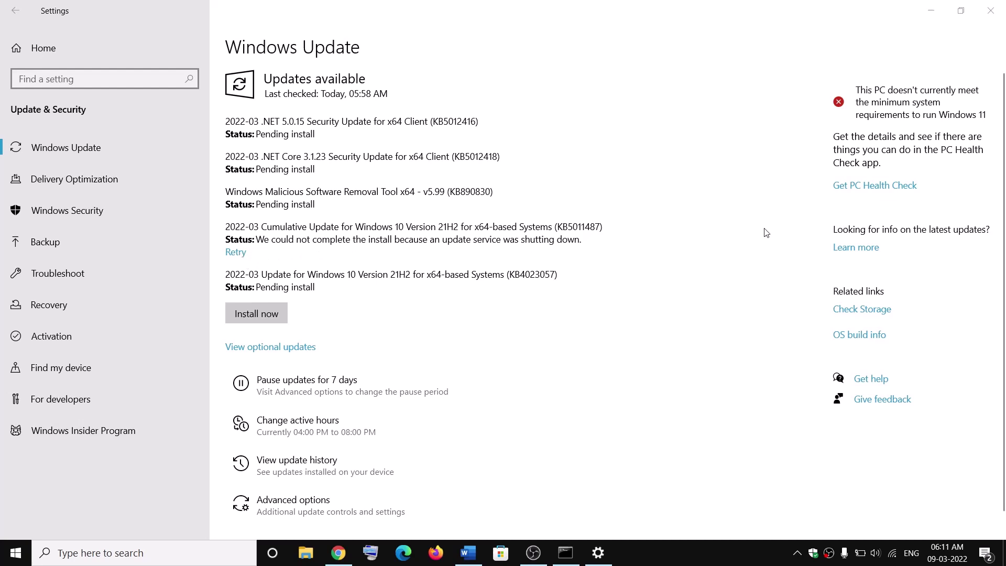
Retry the failed 2022-03 Cumulative Update KB5011487 so Windows Update checks for updates
click(240, 253)
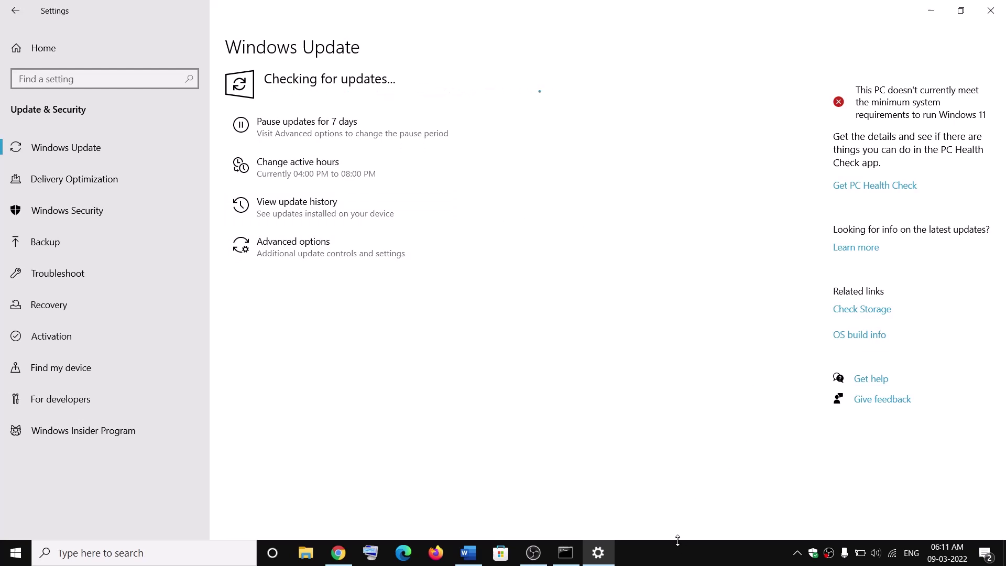
click(676, 559)
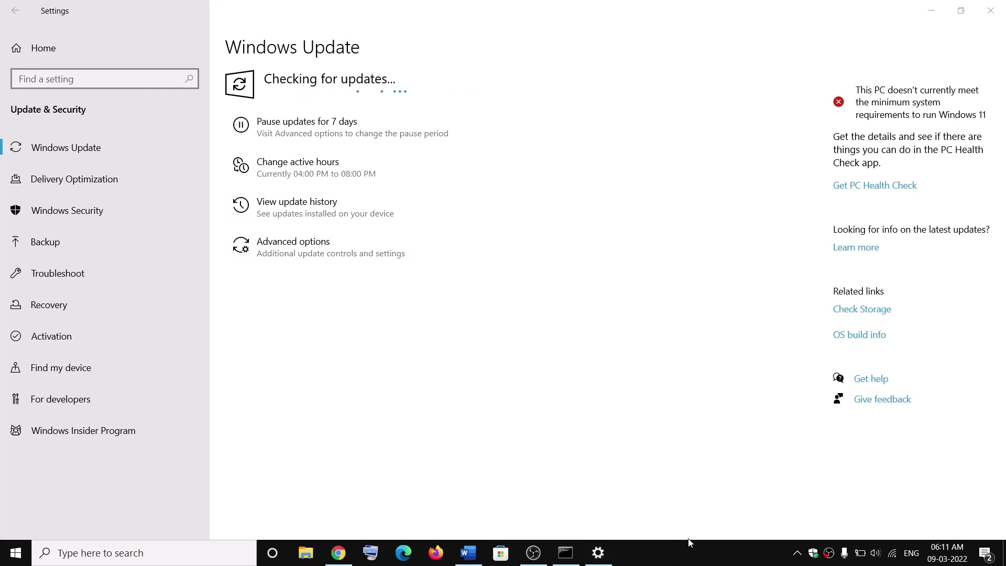